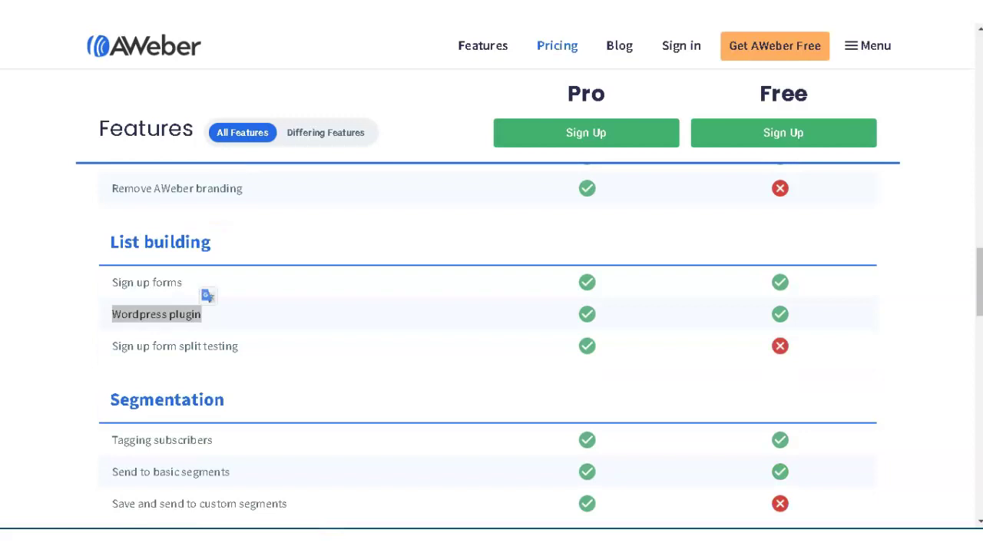
Step: Examine AWeber's Pro and Free feature comparison, from list building and segmentation through web push notifications, integrations, migration and live support
scroll(492, 307, down, 2)
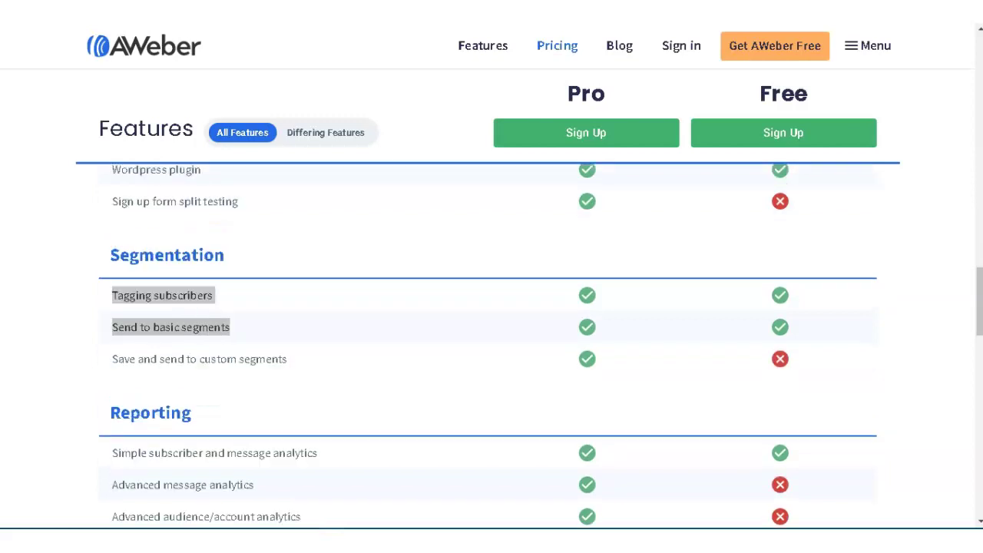
scroll(491, 307, down, 6)
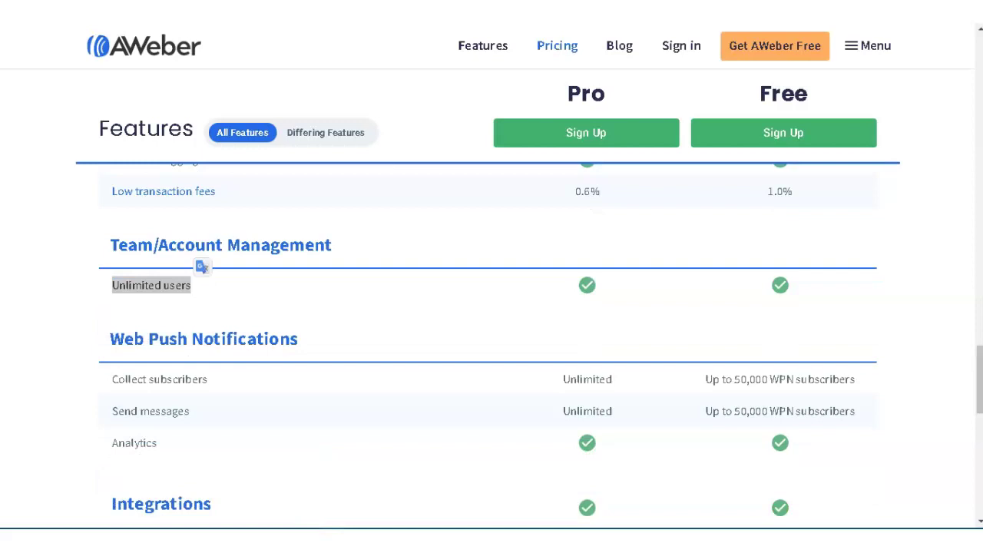
scroll(492, 307, down, 3)
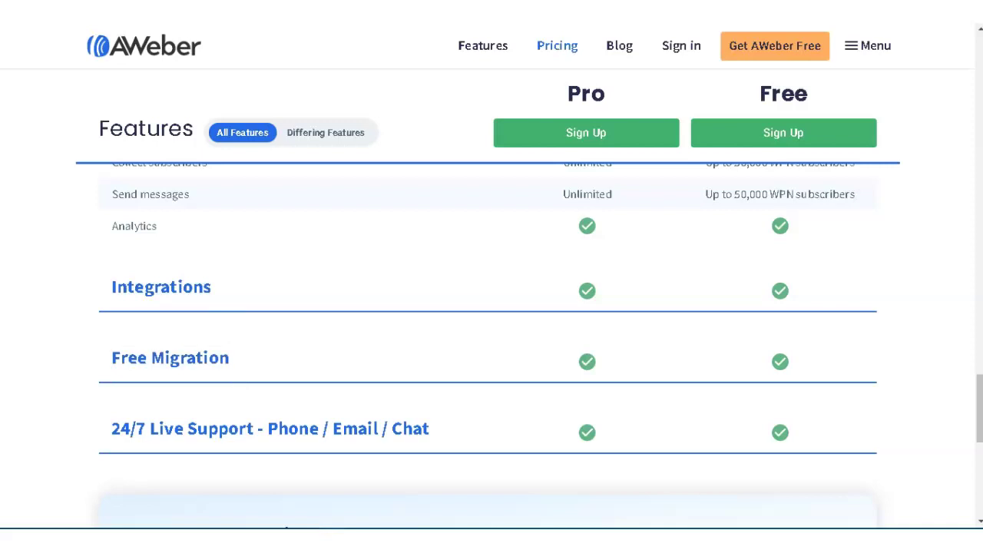
scroll(491, 345, up, 15)
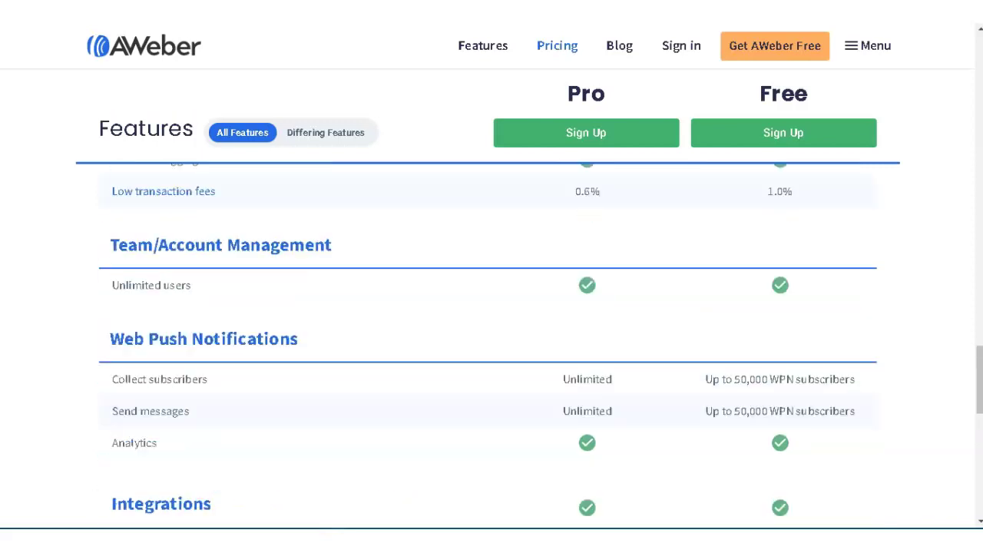
scroll(491, 346, up, 12)
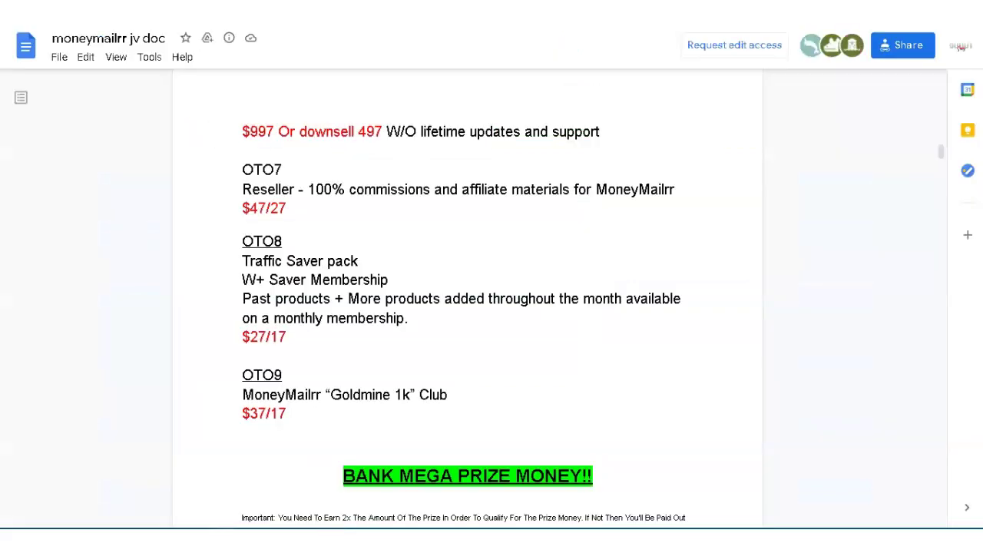
Step: Switch to the moneymailrr jv doc in Google Docs and review the upsell offers from OTO9 back up to OTO6
scroll(467, 307, up, 3)
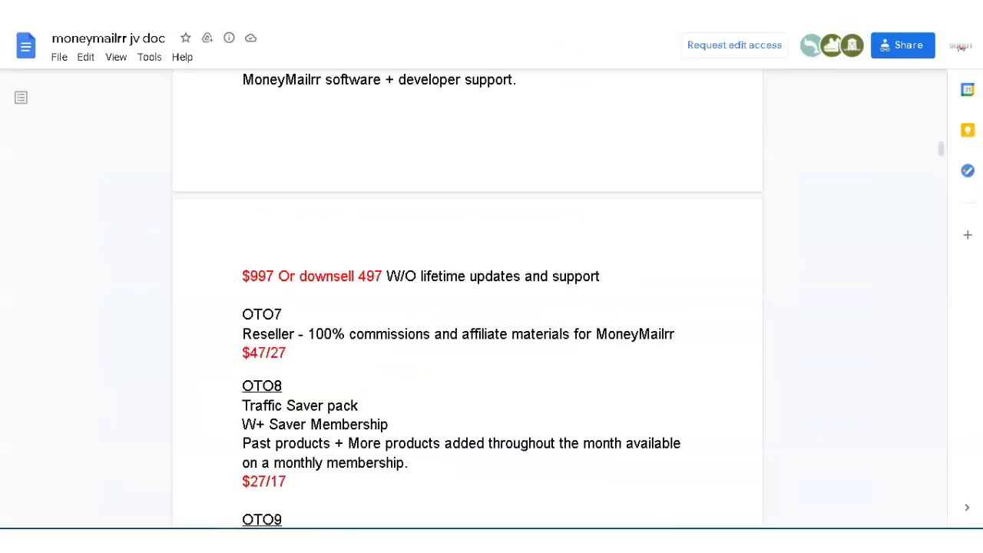
scroll(467, 307, up, 8)
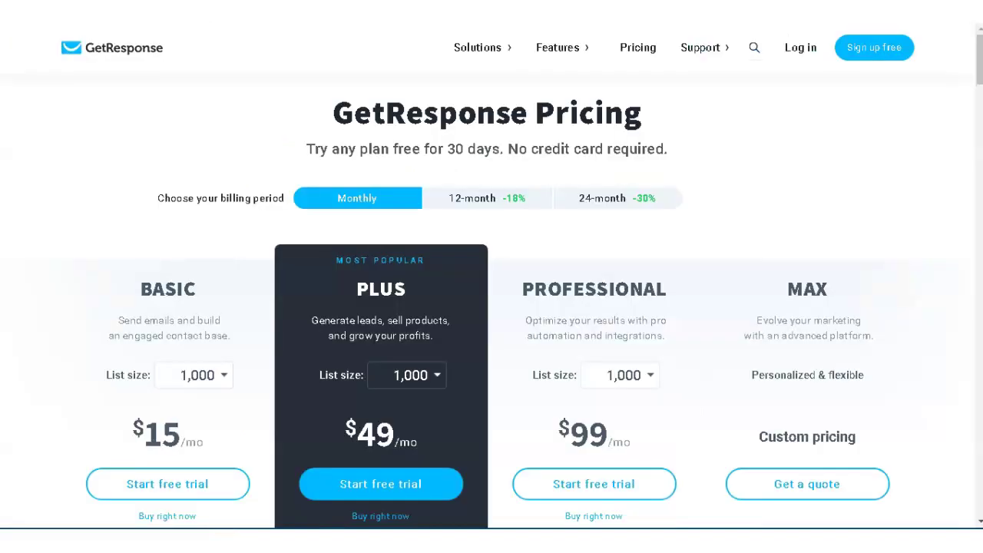
Step: Switch to the GetResponse pricing page and examine the BASIC plan, highlighting its name and included features from Email marketing to Facebook & Google Ads
drag(140, 289, 196, 288)
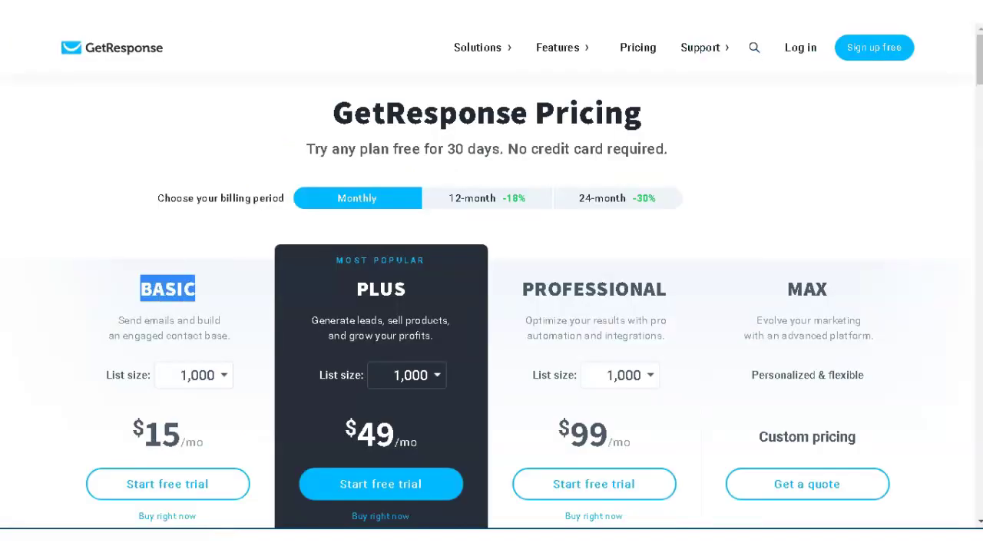
scroll(491, 307, down, 2)
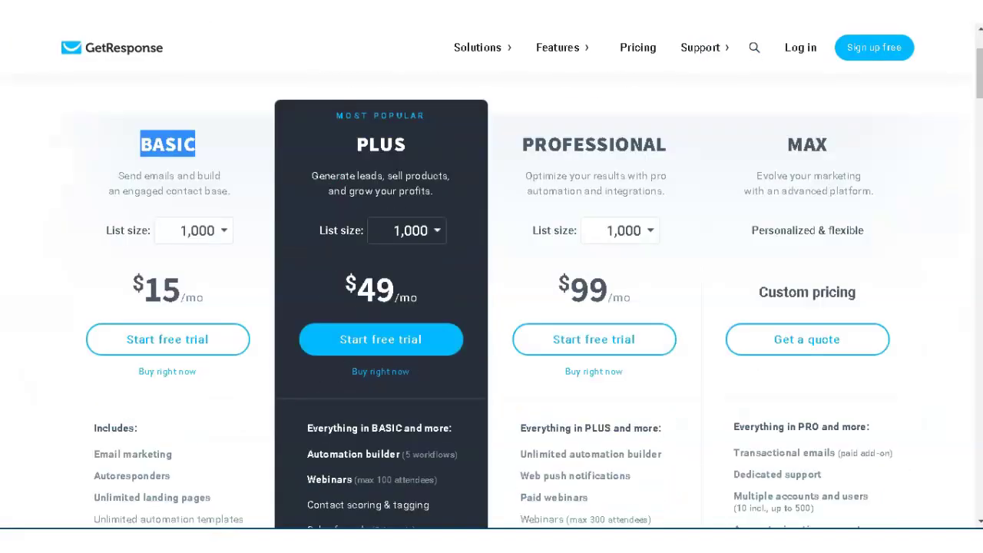
scroll(491, 307, down, 2)
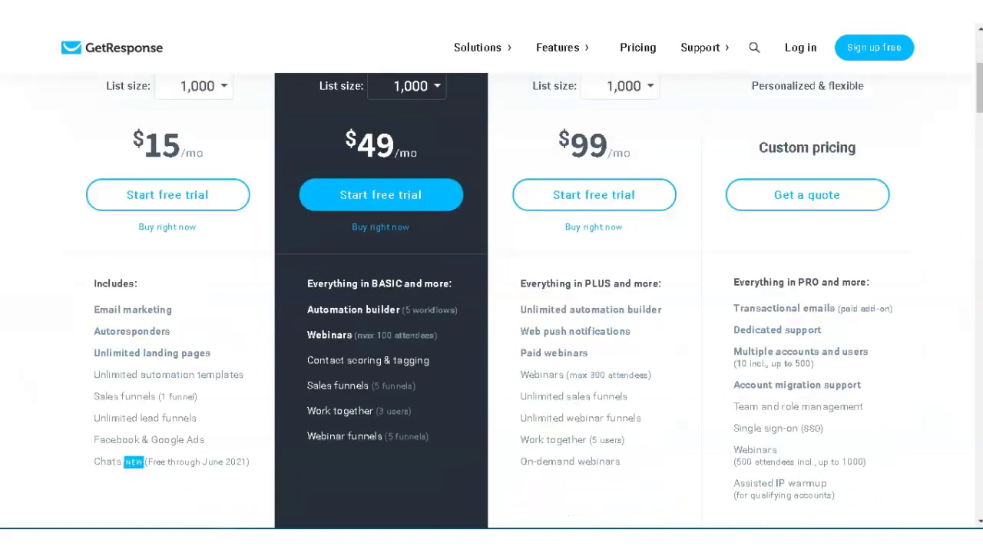
drag(94, 309, 206, 439)
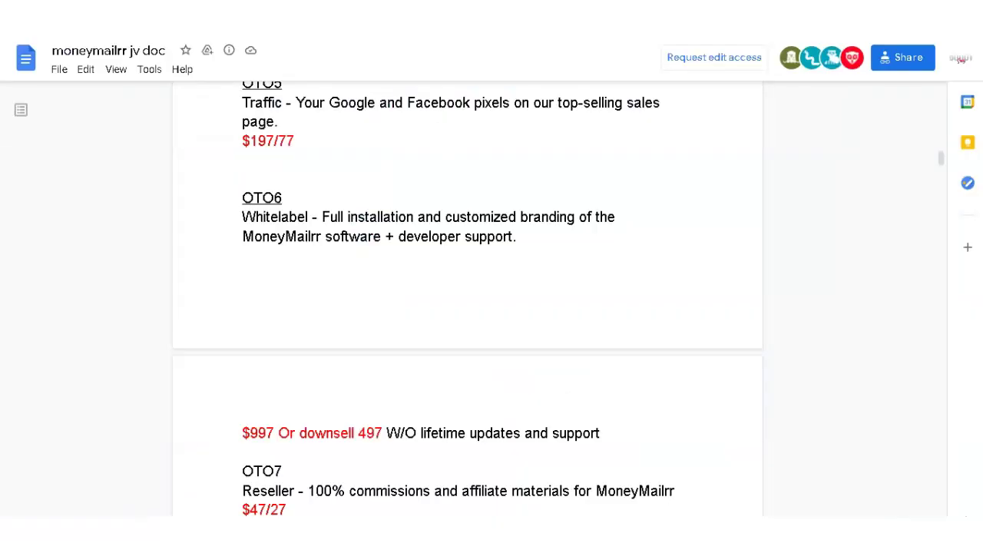
Step: Highlight the OTO6 Whitelabel price line in the moneymailrr jv doc, and review the campaign chart and statistics on the MoneyMailer dashboard
drag(242, 433, 600, 433)
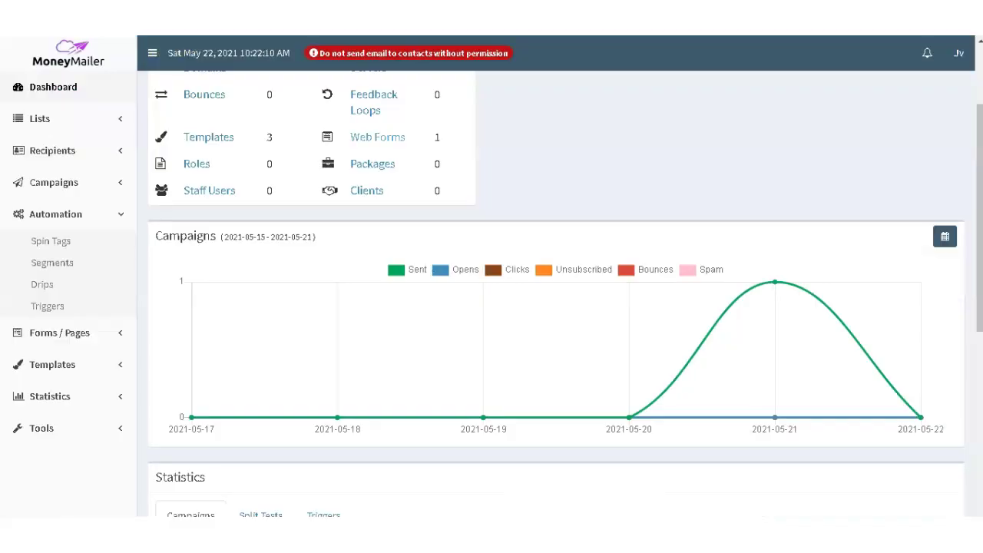
scroll(556, 292, down, 2)
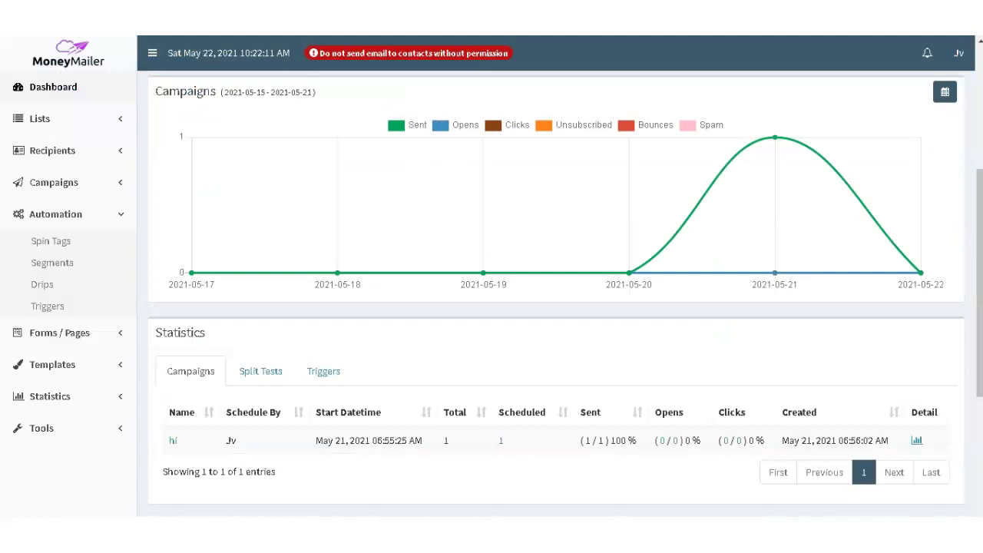
scroll(556, 292, down, 4)
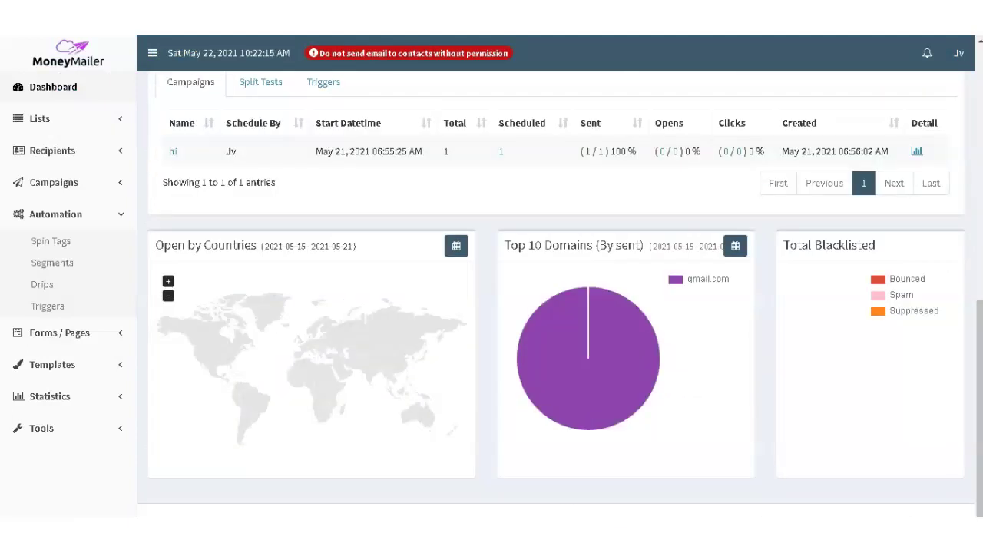
scroll(556, 292, up, 3)
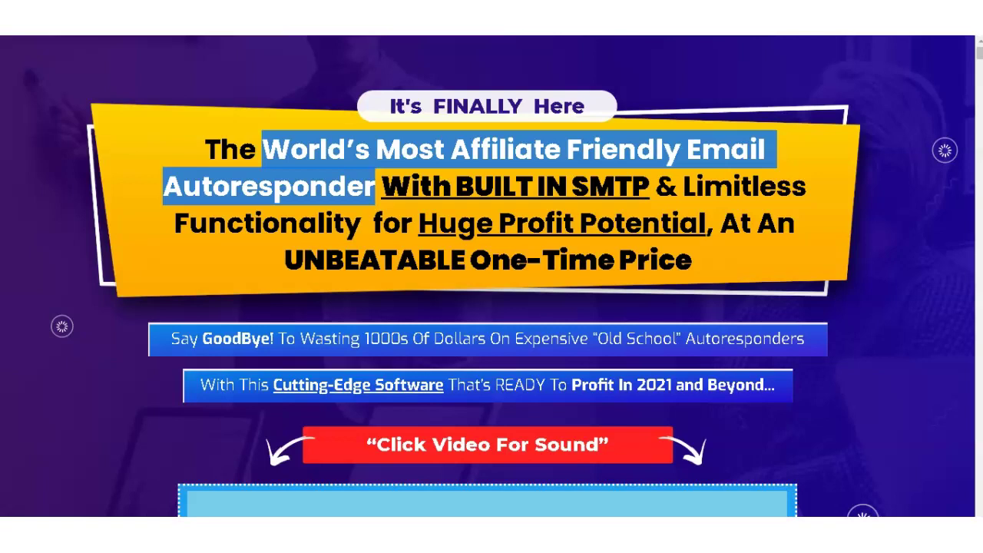
Step: Search the MoneyMailrr sales page for "newbie" and go back through the matches
drag(112, 370, 229, 371)
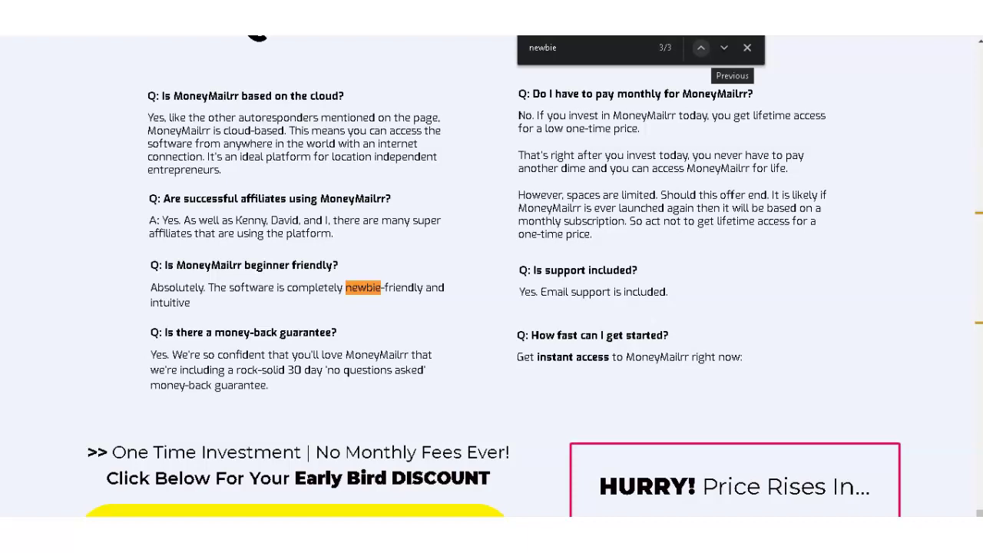
key(shift+Return)
key(shift+Return)
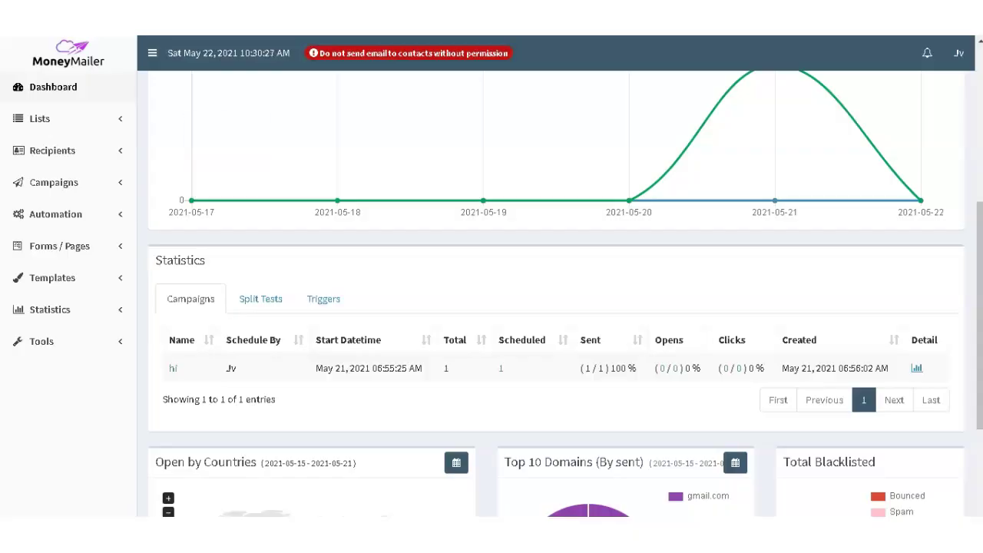
Step: Switch to the MoneyMailer dashboard and review its statistics and the options in each section from Tools up to Recipients
scroll(560, 307, down, 3)
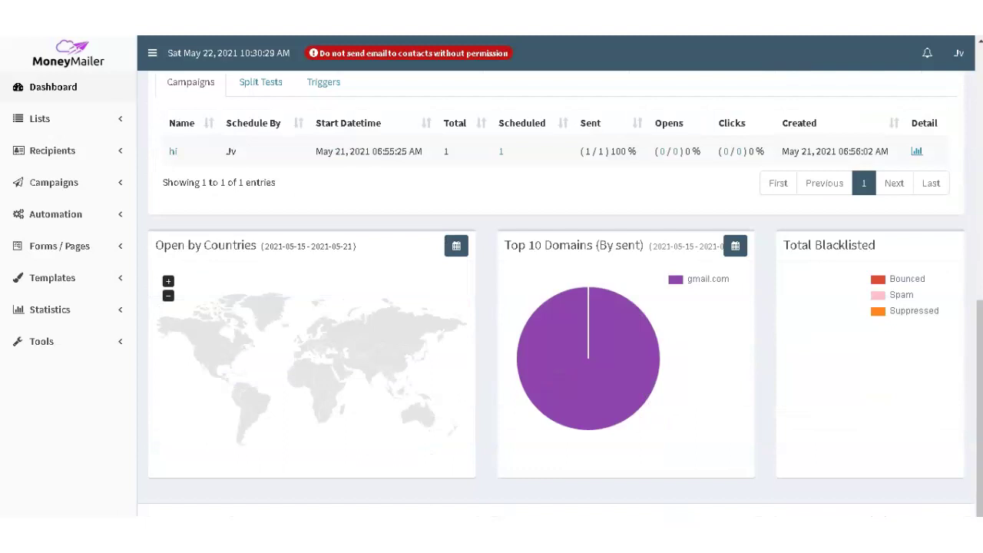
scroll(561, 308, up, 1)
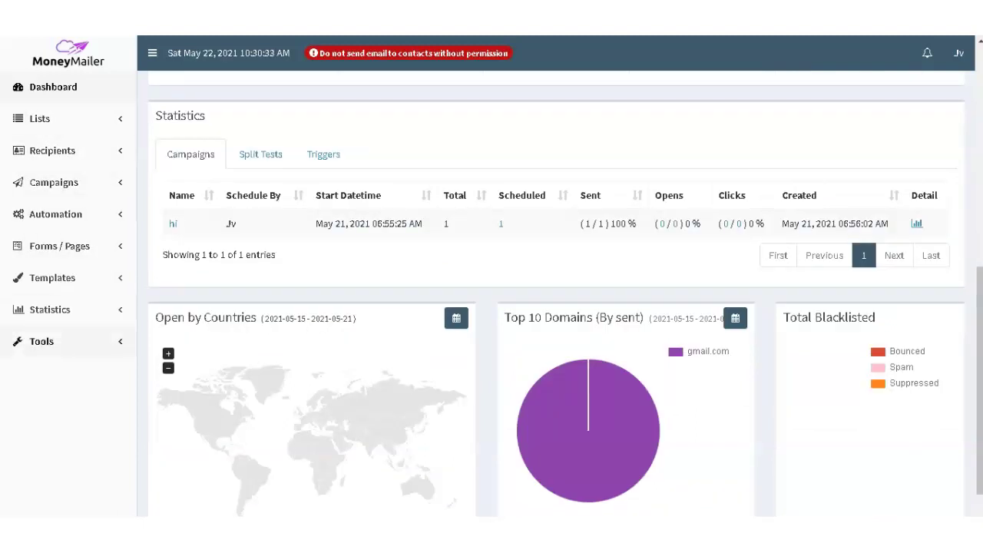
click(46, 341)
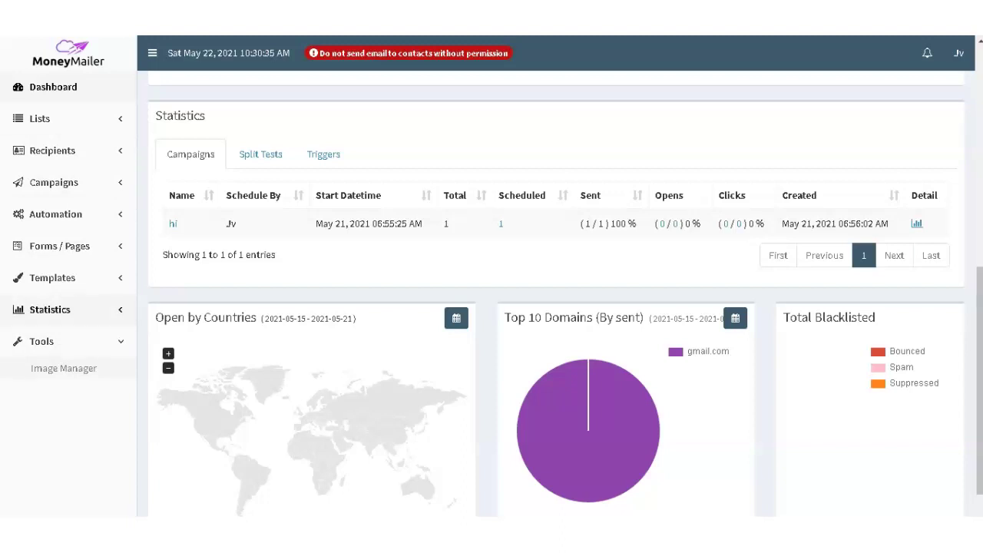
click(49, 309)
click(53, 277)
click(59, 246)
click(55, 214)
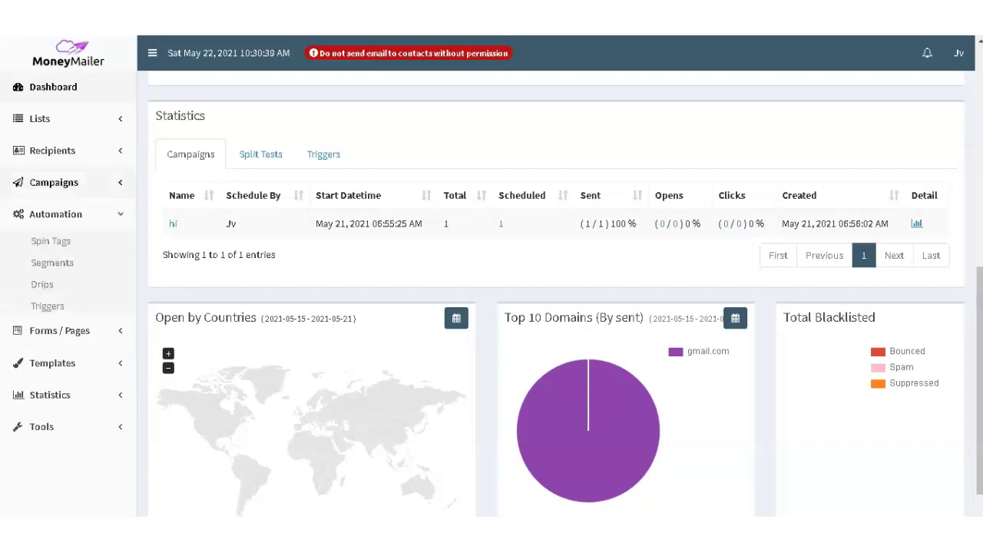
click(54, 182)
click(52, 151)
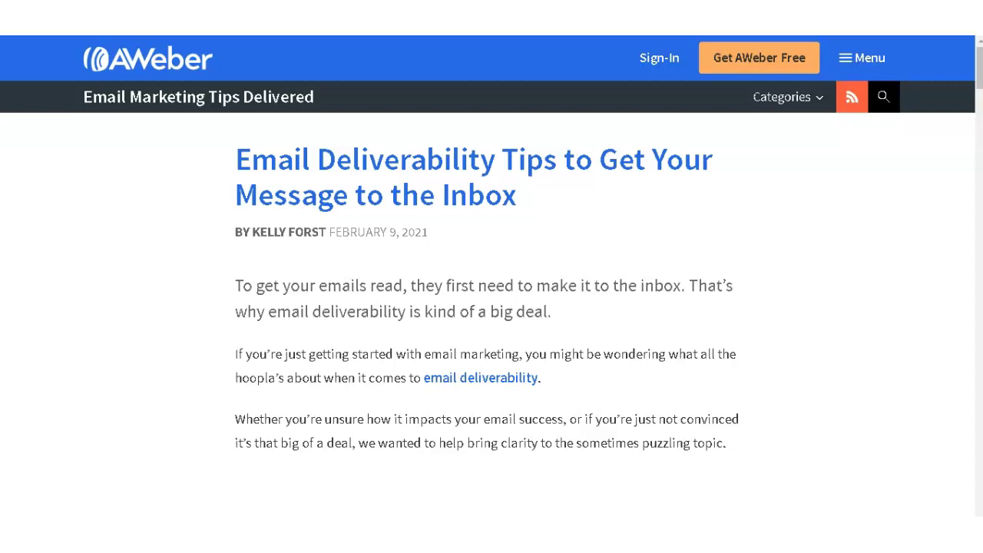
Step: Switch to AWeber's article on email deliverability tips and read why deliverability matters and the best practices up to Tip #2, Use a Custom Domain
scroll(492, 307, down, 1)
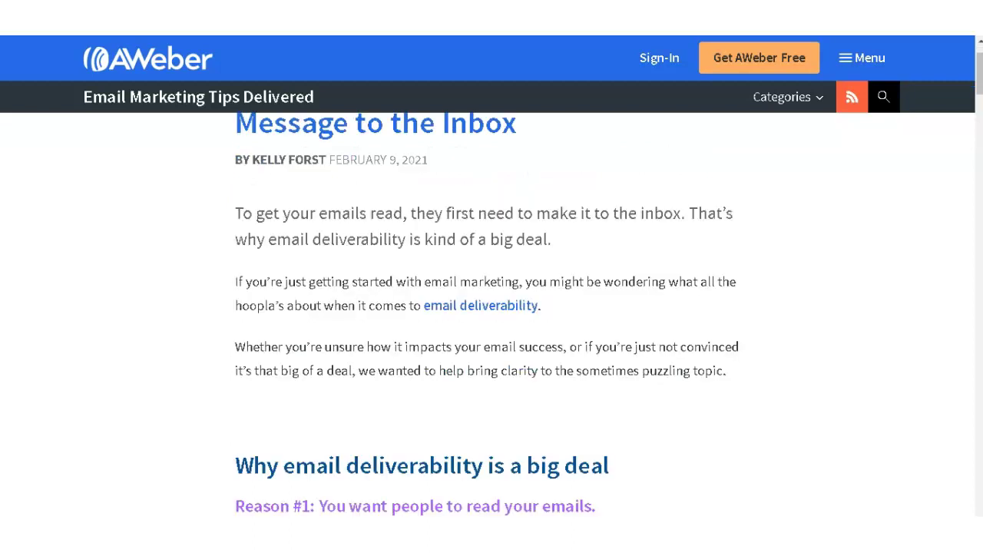
scroll(492, 308, up, 1)
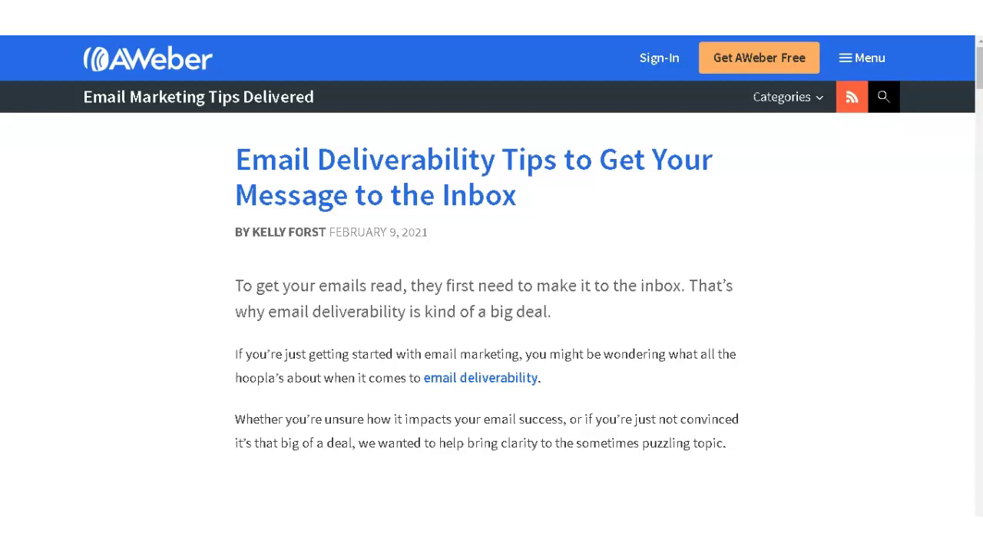
scroll(491, 307, down, 2)
scroll(492, 307, down, 5)
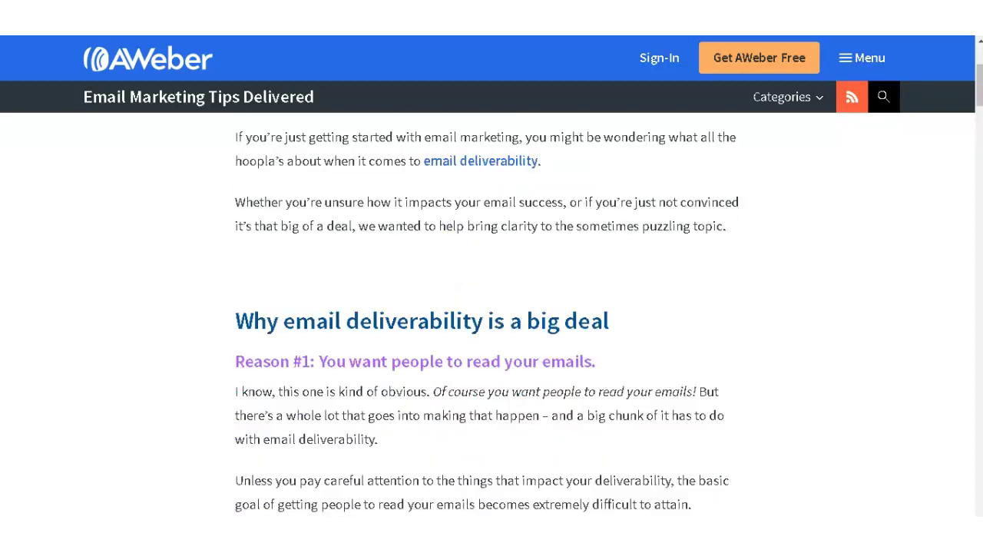
scroll(491, 307, down, 1)
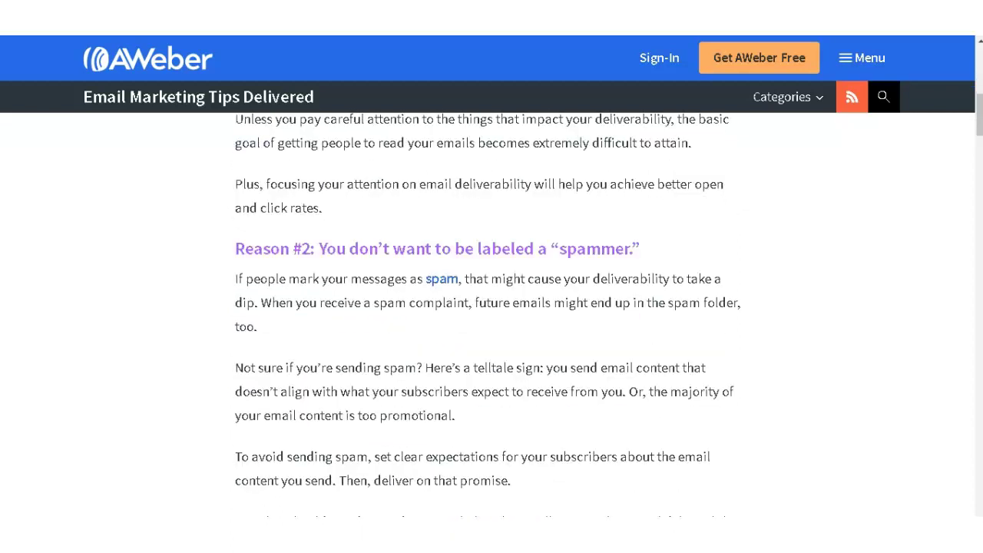
scroll(492, 307, down, 1)
scroll(491, 307, down, 2)
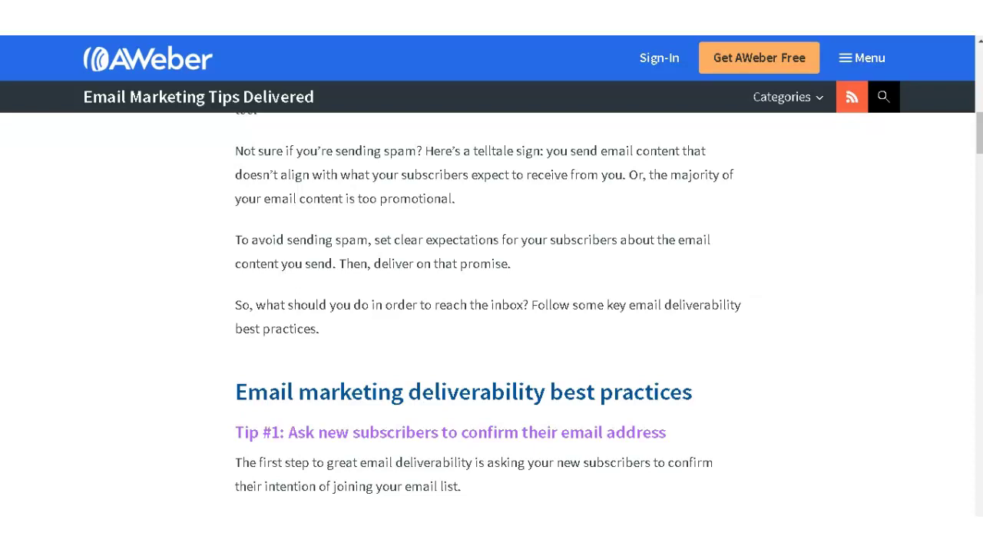
scroll(492, 307, down, 2)
scroll(492, 307, down, 4)
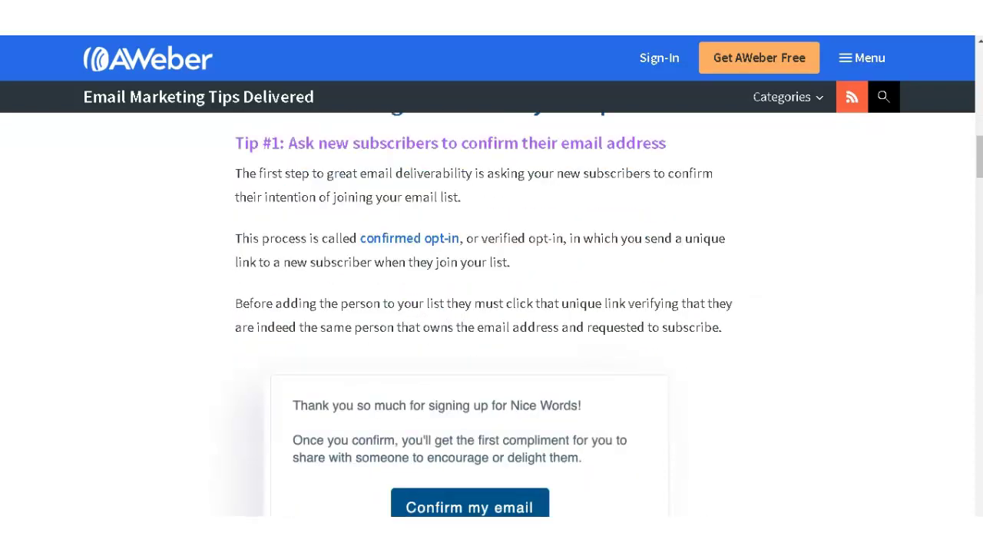
scroll(492, 307, down, 1)
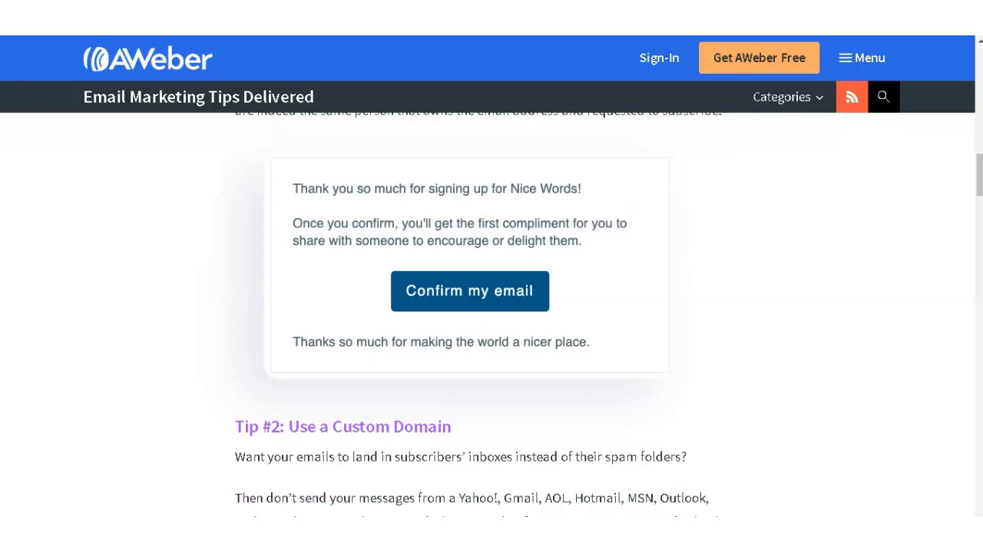
scroll(492, 307, down, 1)
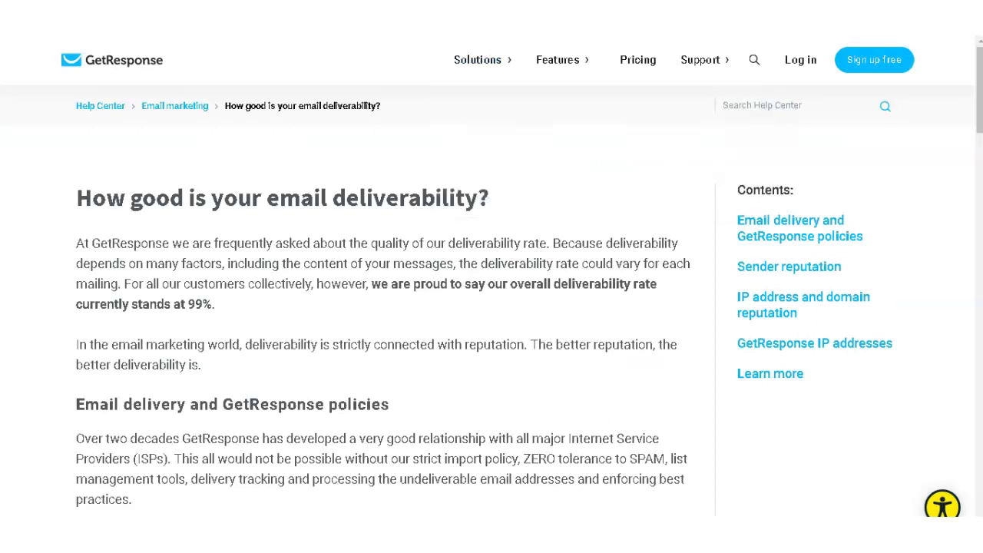
Step: Switch to GetResponse's "How good is your email deliverability?" help article and read its sections on policies, sender reputation, IP addresses and the SPF record
scroll(492, 307, down, 3)
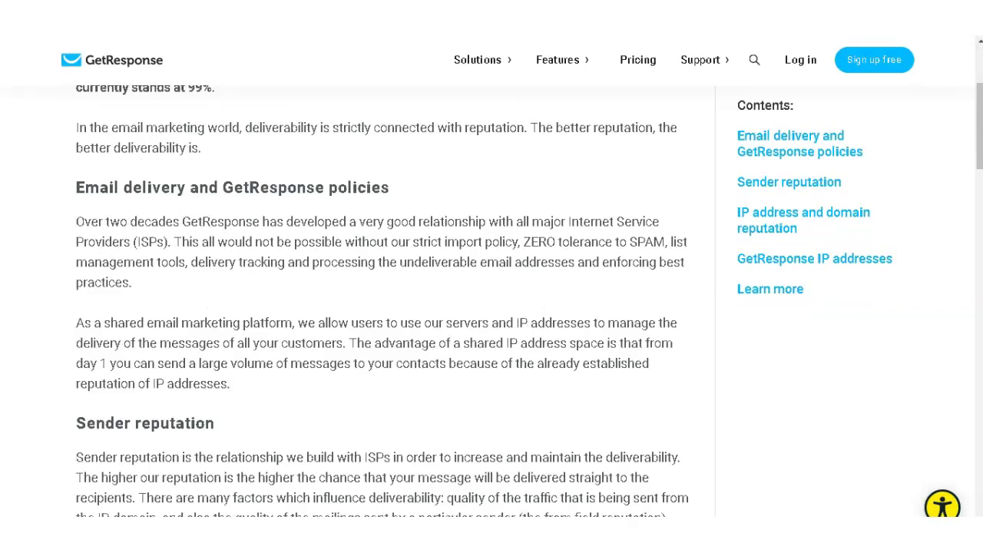
scroll(384, 307, down, 2)
scroll(384, 300, down, 1)
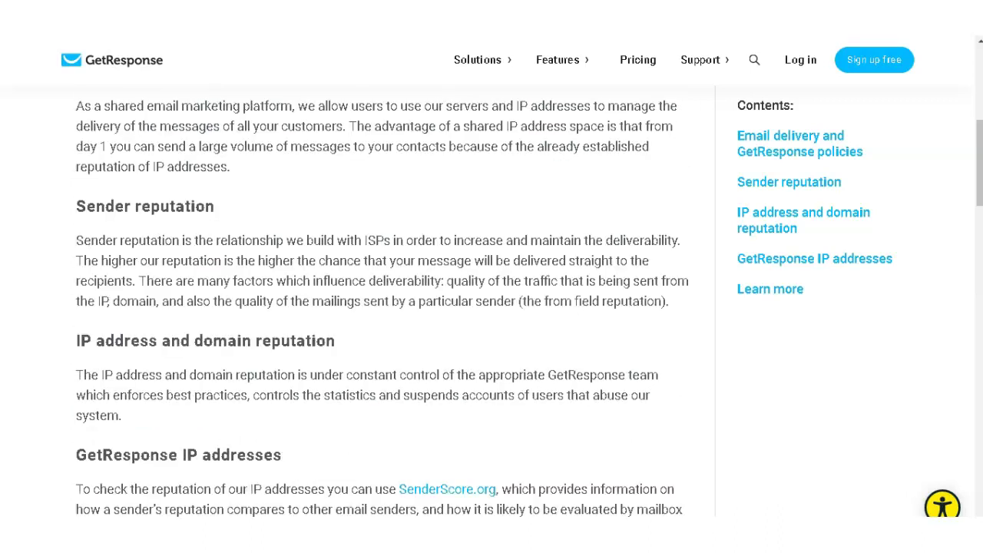
scroll(384, 299, down, 2)
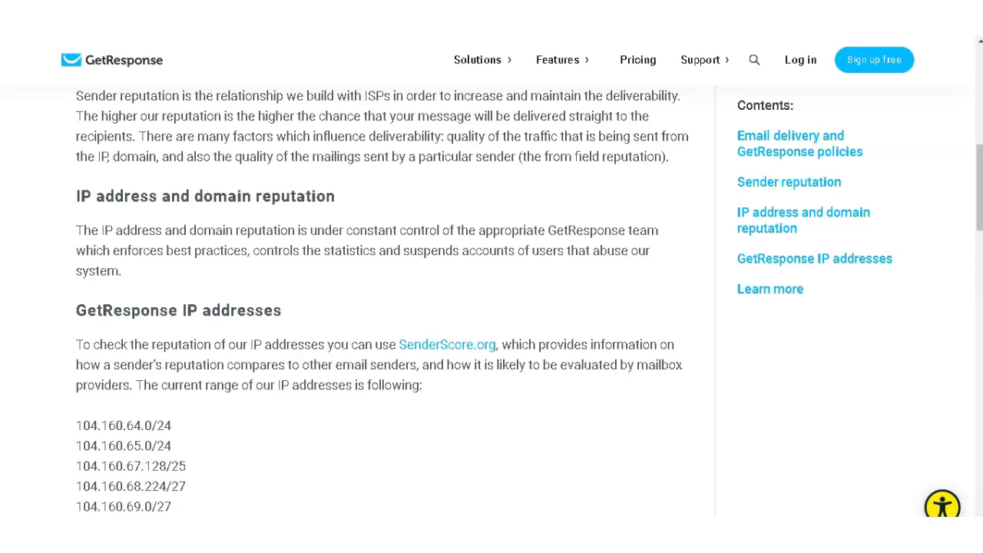
scroll(384, 299, down, 1)
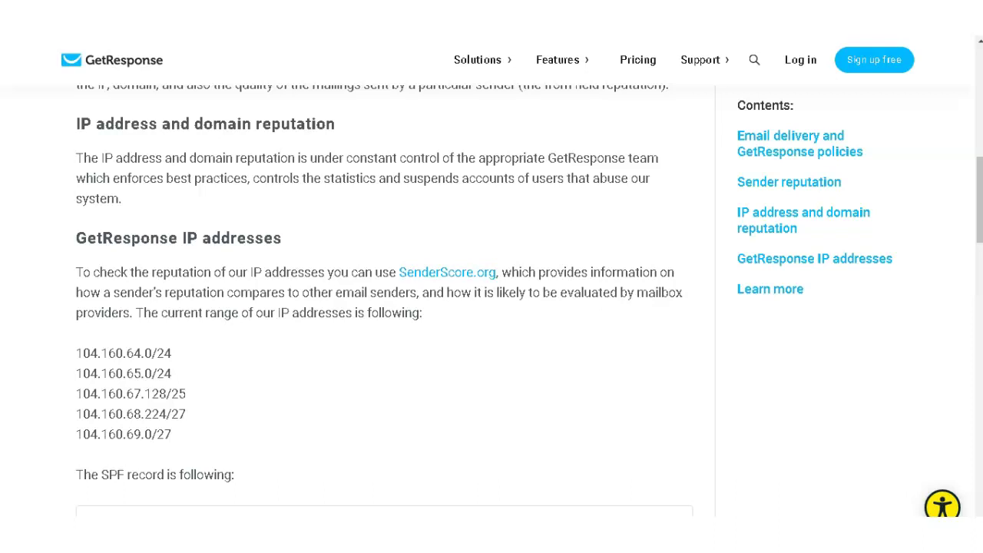
scroll(384, 299, down, 3)
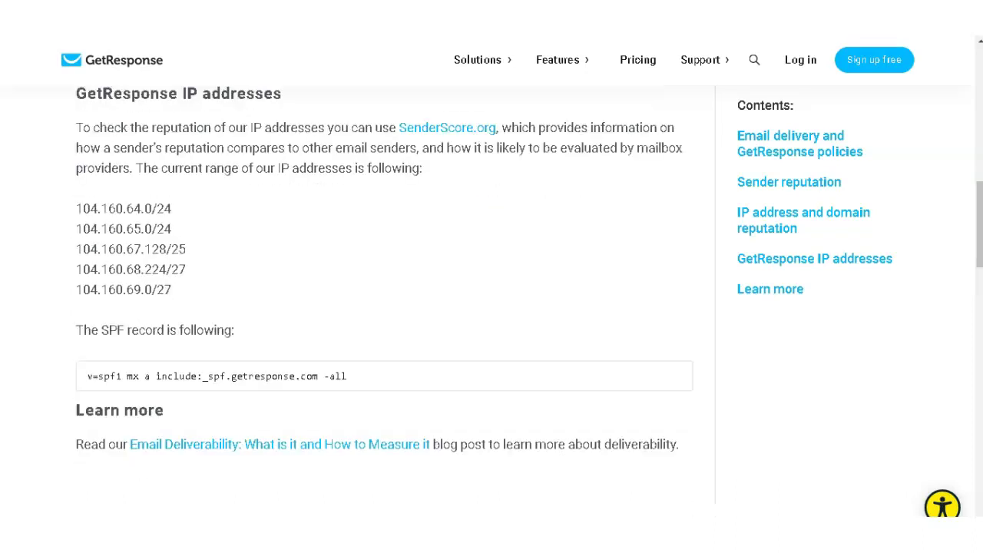
Step: Return to the opening section of GetResponse's deliverability article and highlight the statement about the overall deliverability rate
scroll(384, 299, up, 4)
scroll(384, 299, up, 4)
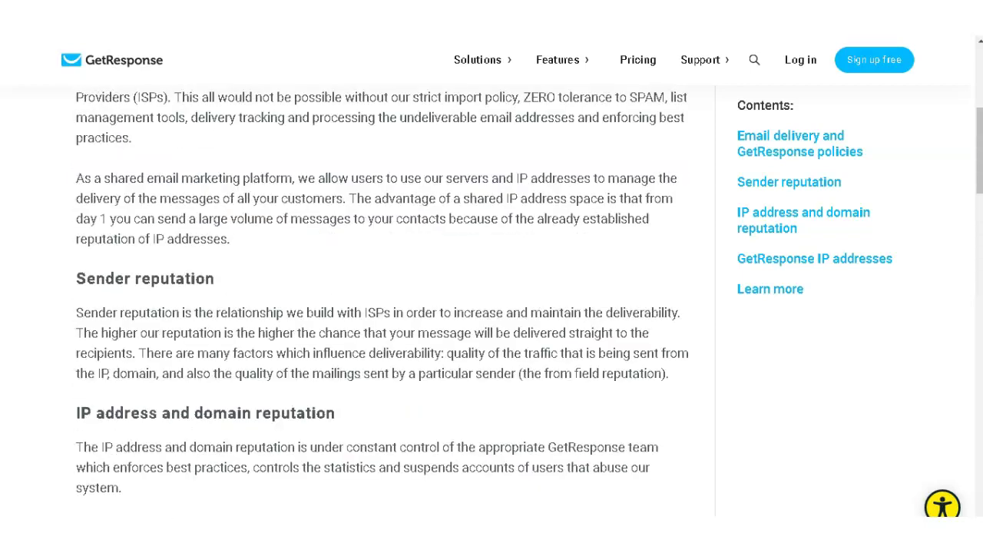
scroll(384, 300, up, 1)
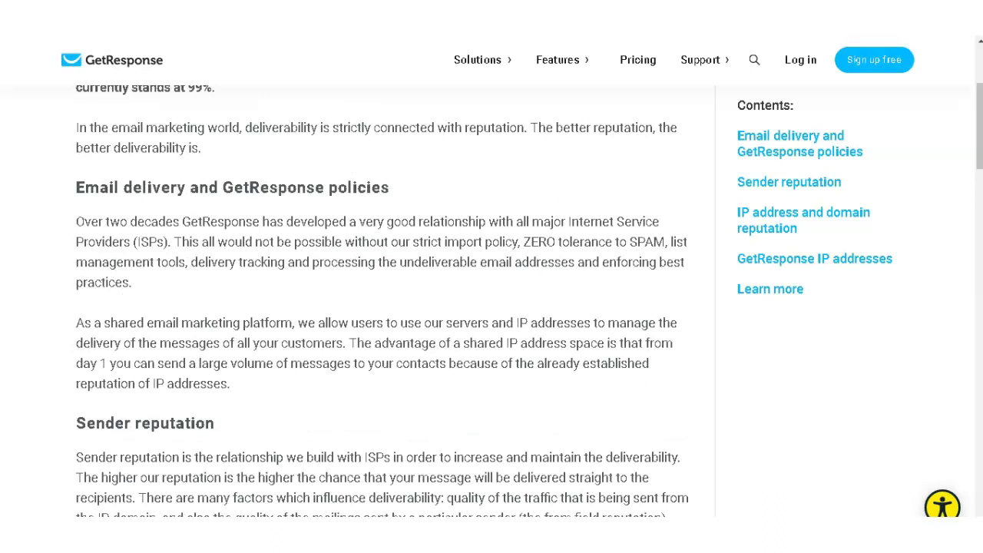
scroll(384, 299, up, 2)
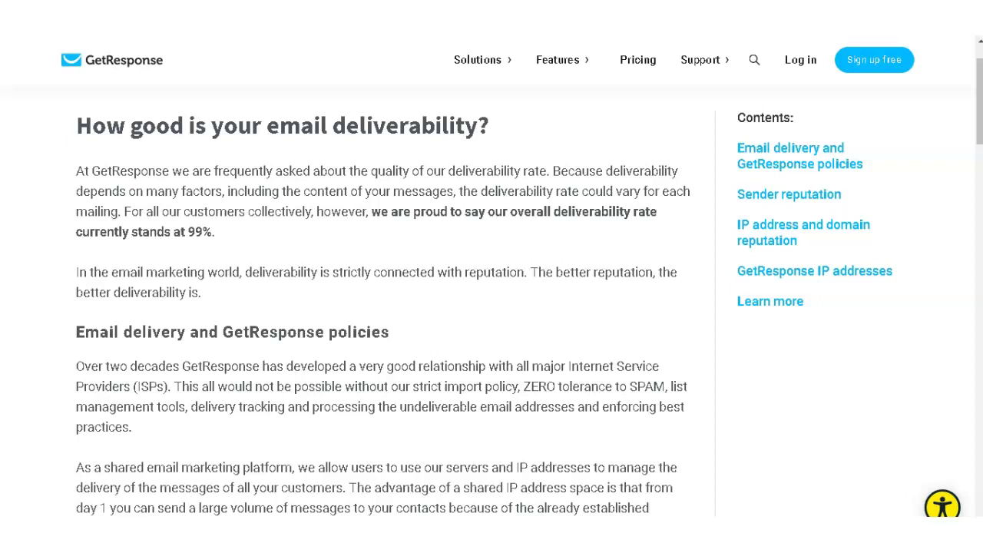
drag(372, 212, 215, 232)
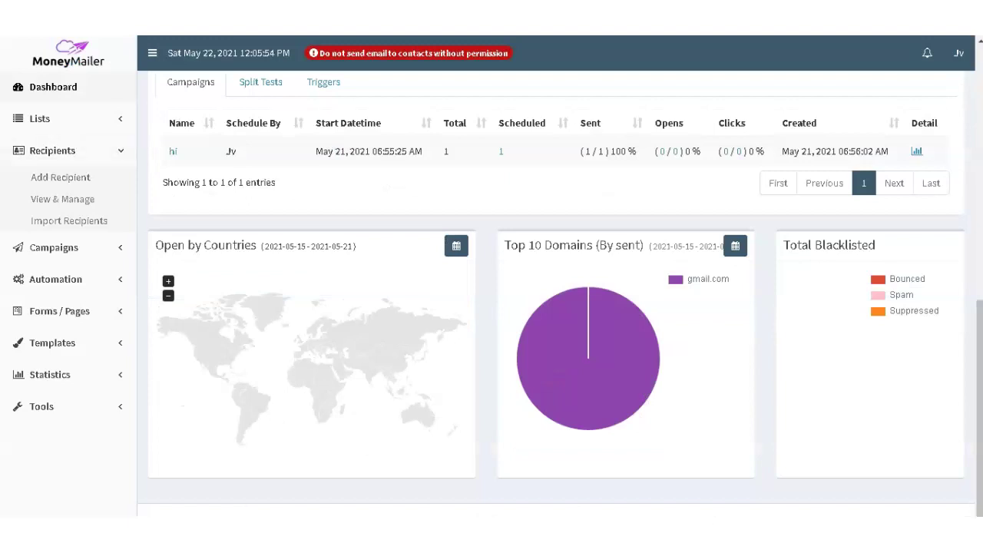
Step: Switch to the MoneyMailrr sales page and review its delivery-rate feature, testimonials and price comparison with competing autoresponders
scroll(556, 308, up, 2)
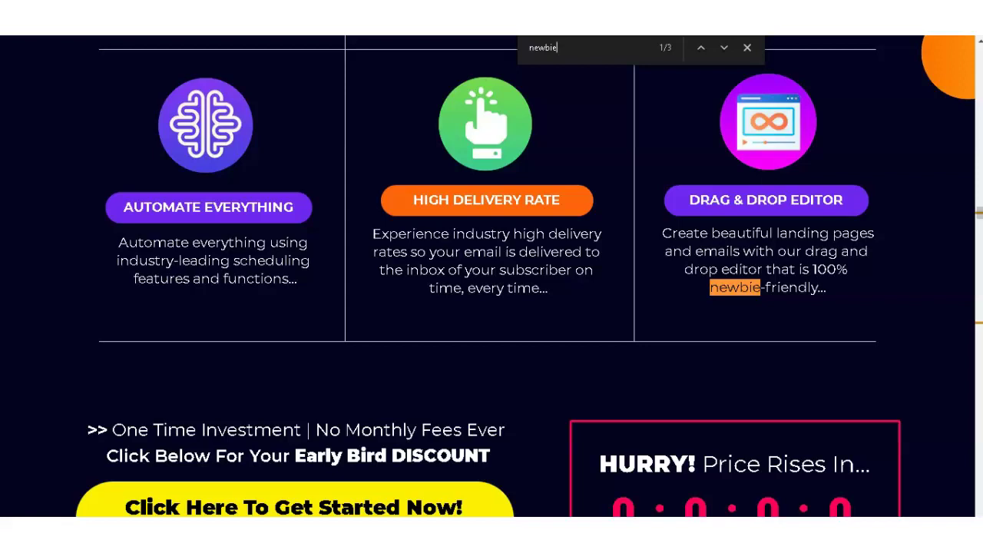
scroll(492, 277, down, 1)
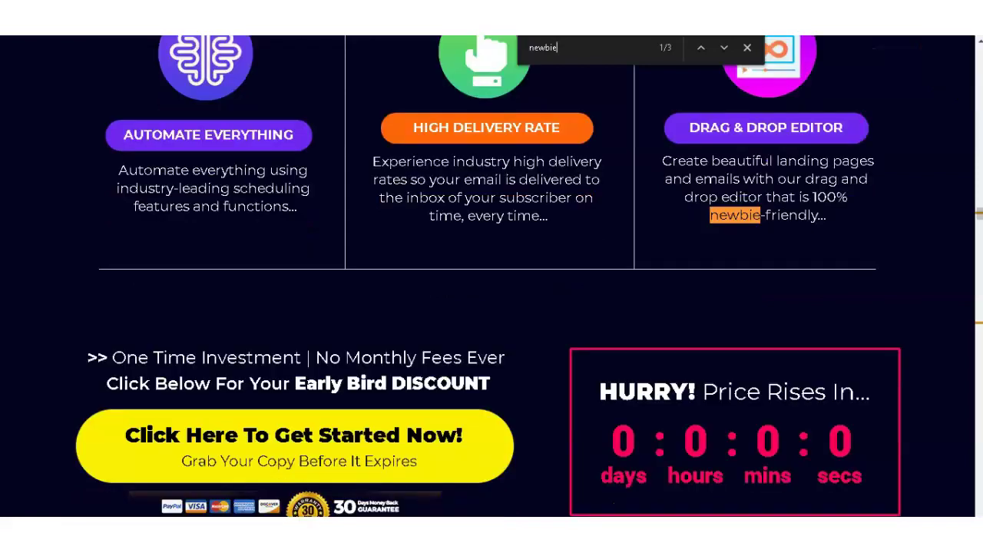
scroll(491, 277, down, 8)
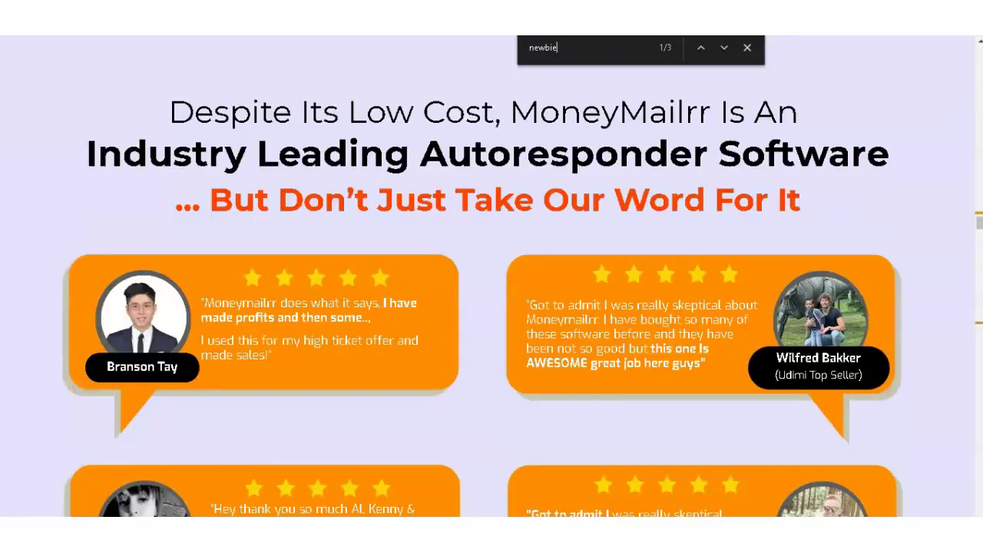
scroll(492, 277, down, 4)
scroll(492, 276, down, 8)
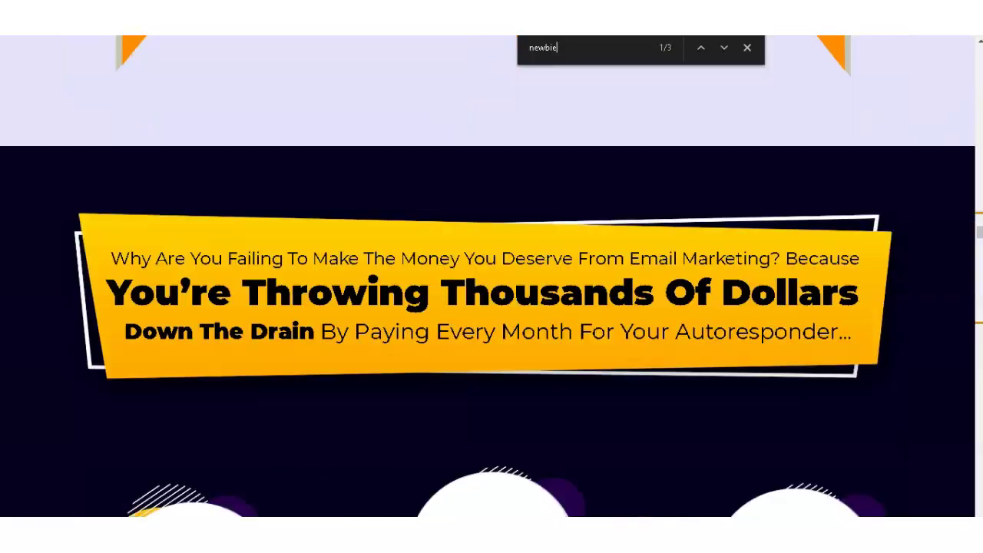
scroll(491, 277, down, 4)
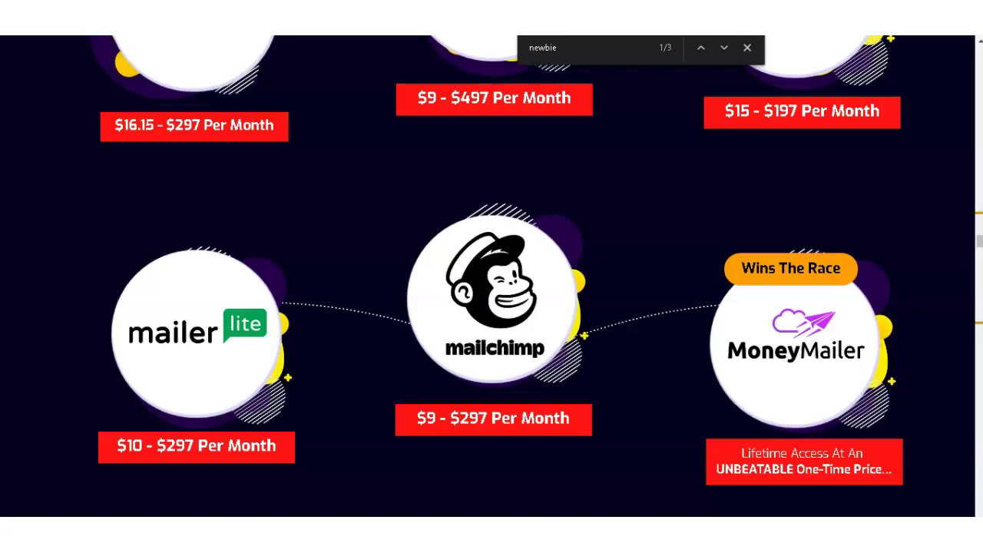
Step: Go back up the sales page past the feature grid and founders' letter to review the early bird discount offer
scroll(492, 277, up, 20)
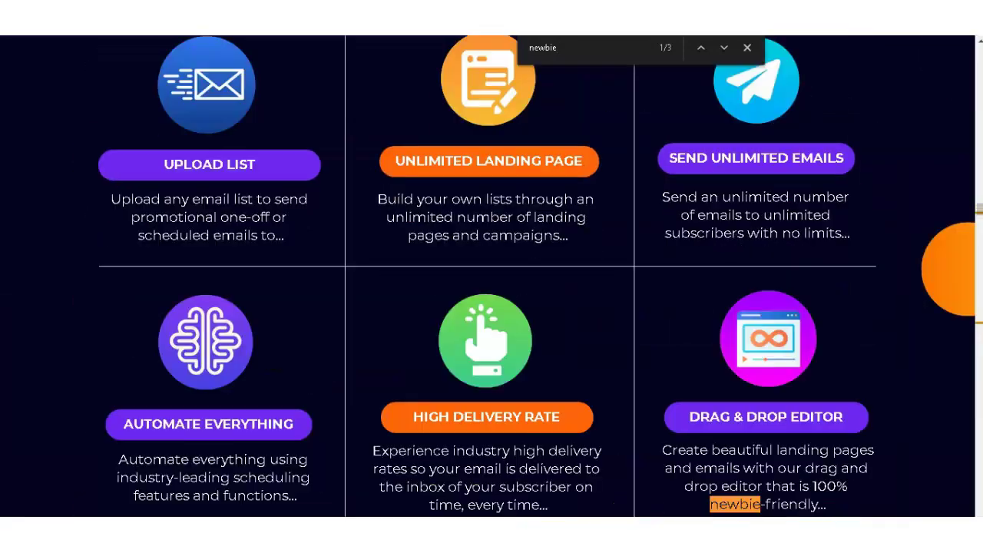
scroll(572, 214, up, 20)
scroll(572, 215, up, 20)
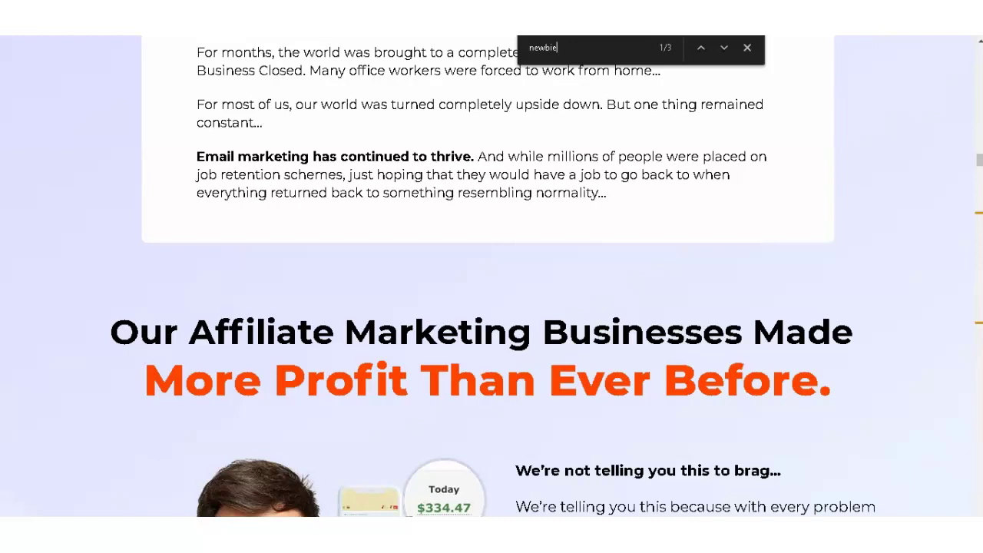
scroll(491, 276, up, 15)
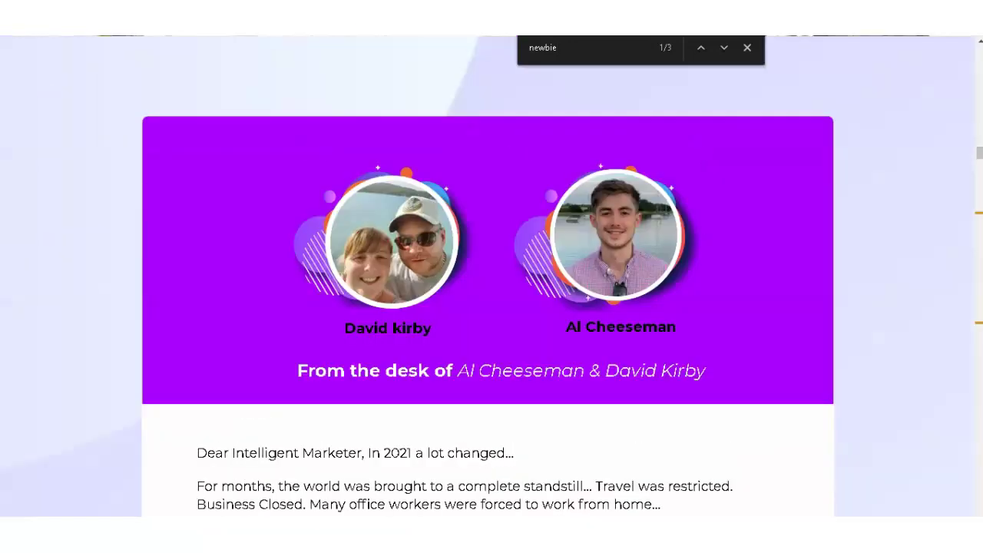
scroll(492, 276, up, 15)
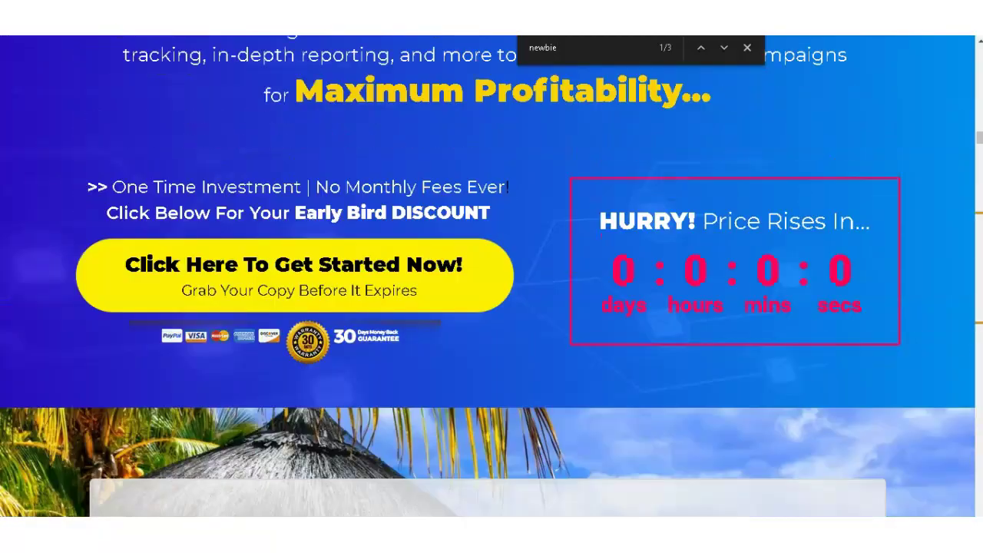
scroll(492, 277, up, 10)
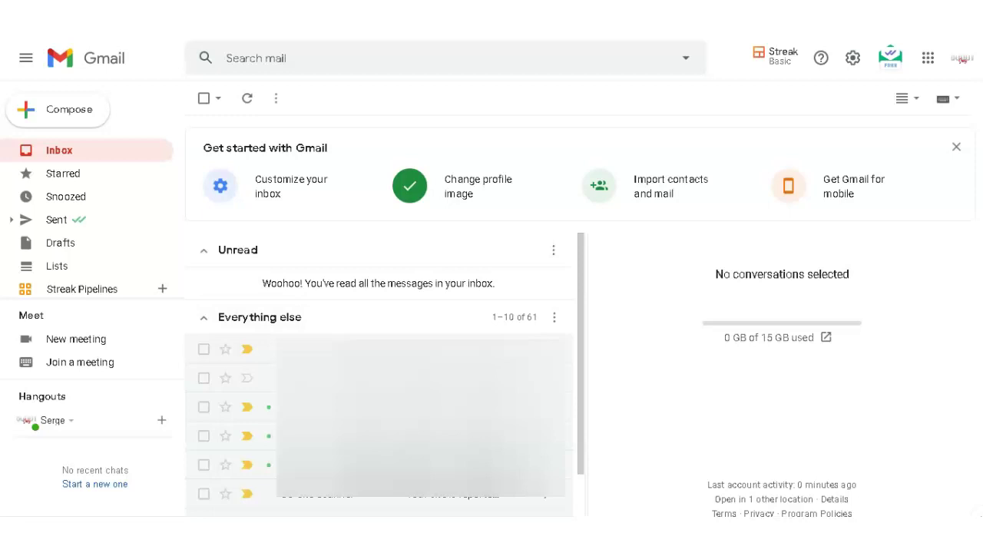
Step: Switch to Gmail, expand the full folder list and open the Spam folder
scroll(85, 288, down, 1)
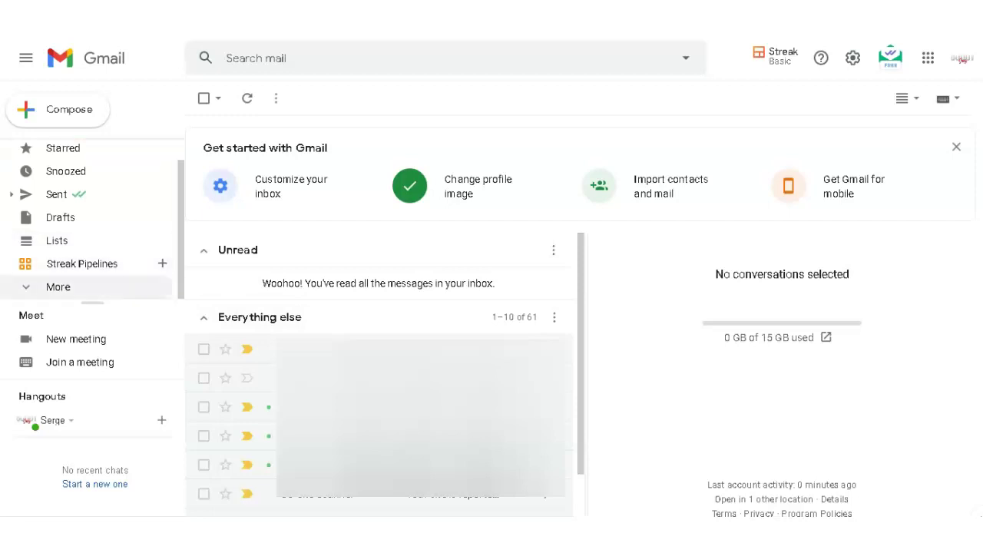
click(58, 287)
scroll(84, 223, down, 3)
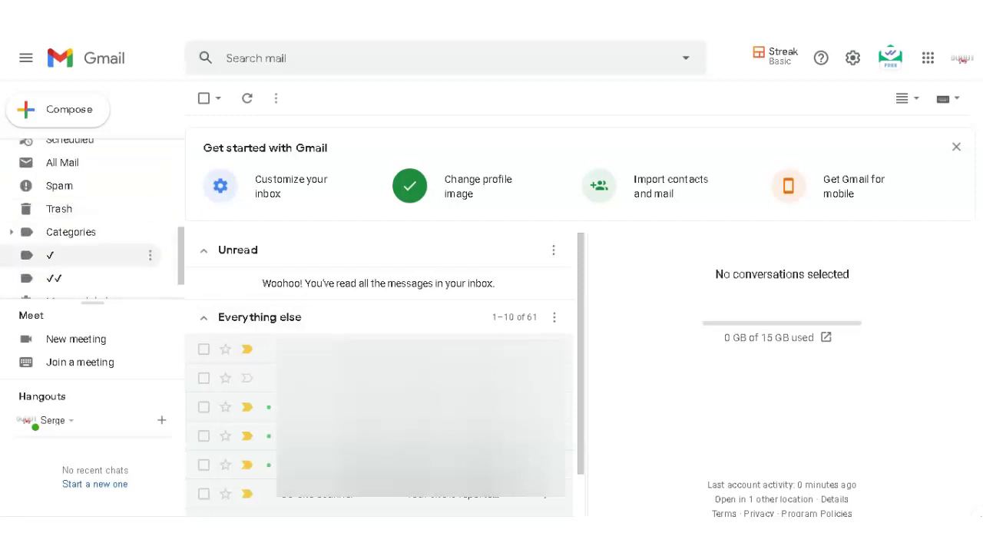
click(59, 185)
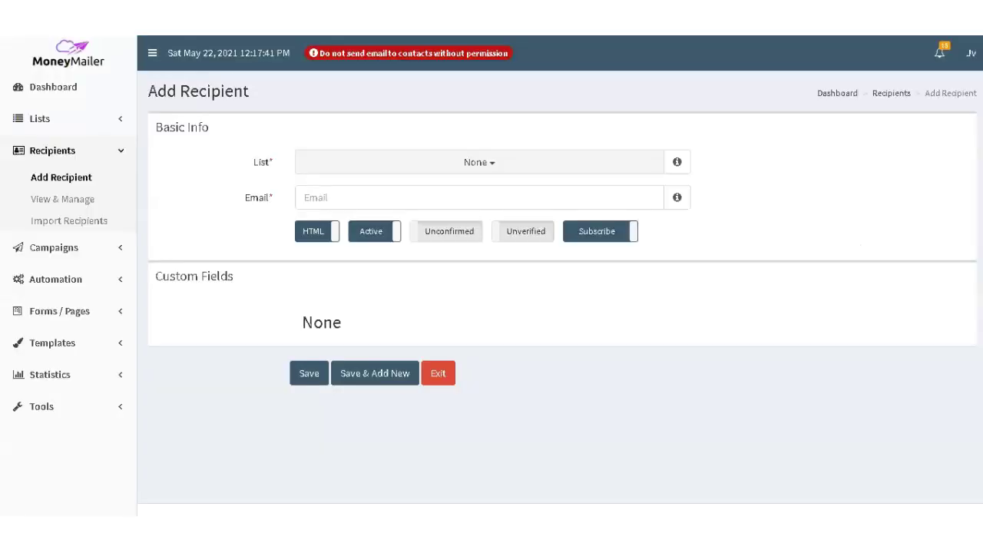
Step: Enter the recipient's email in MoneyMailer's Add Recipient form, set the status to Confirm and try to save
click(361, 198)
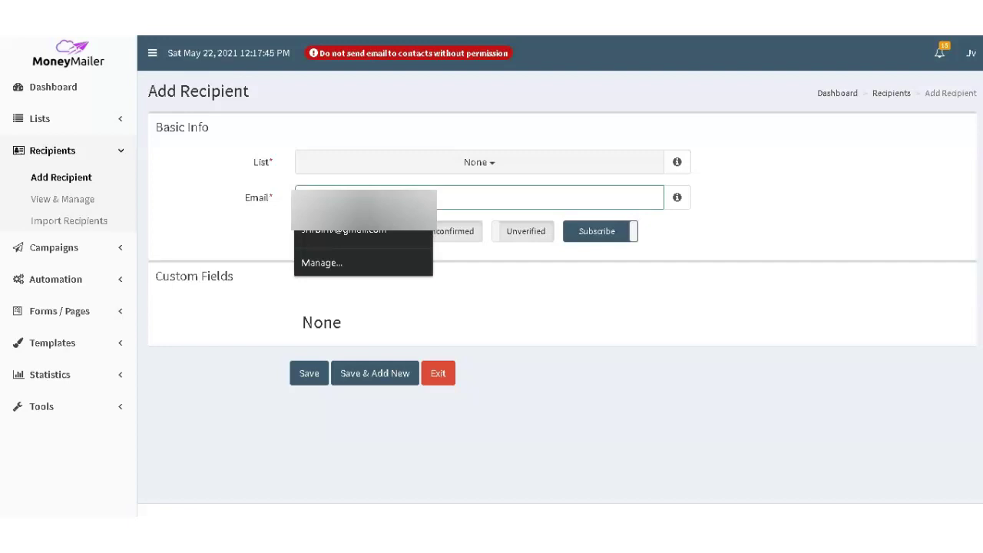
text(b)
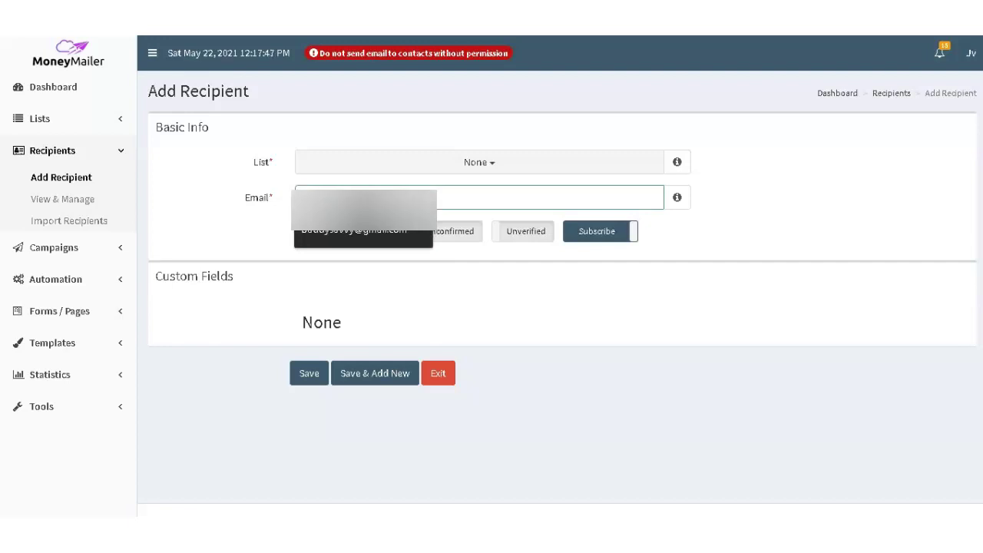
key(Down)
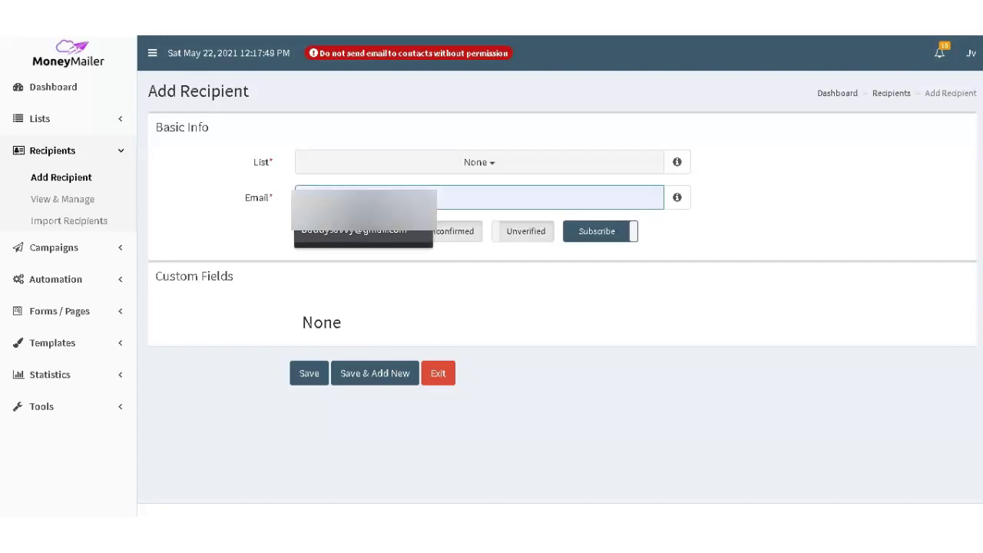
key(Return)
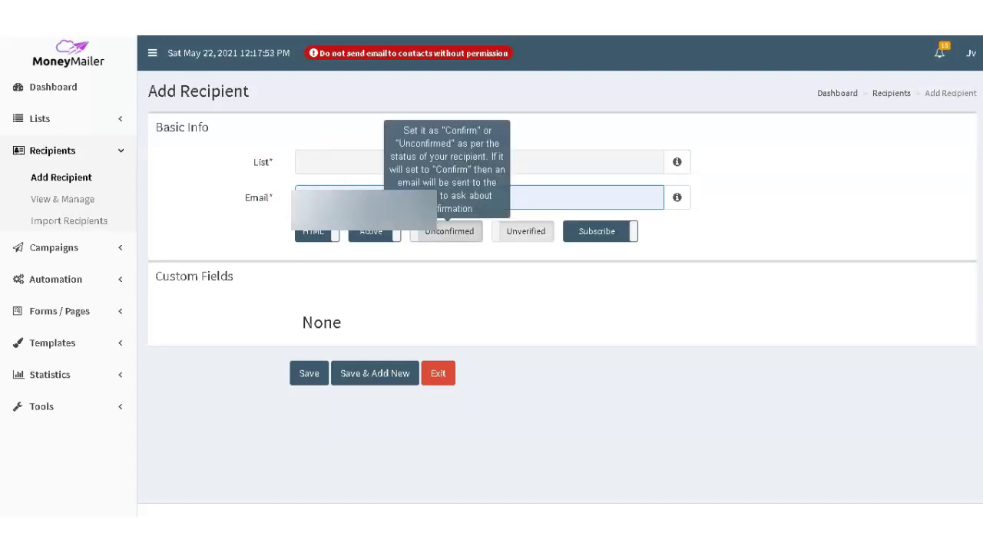
click(449, 231)
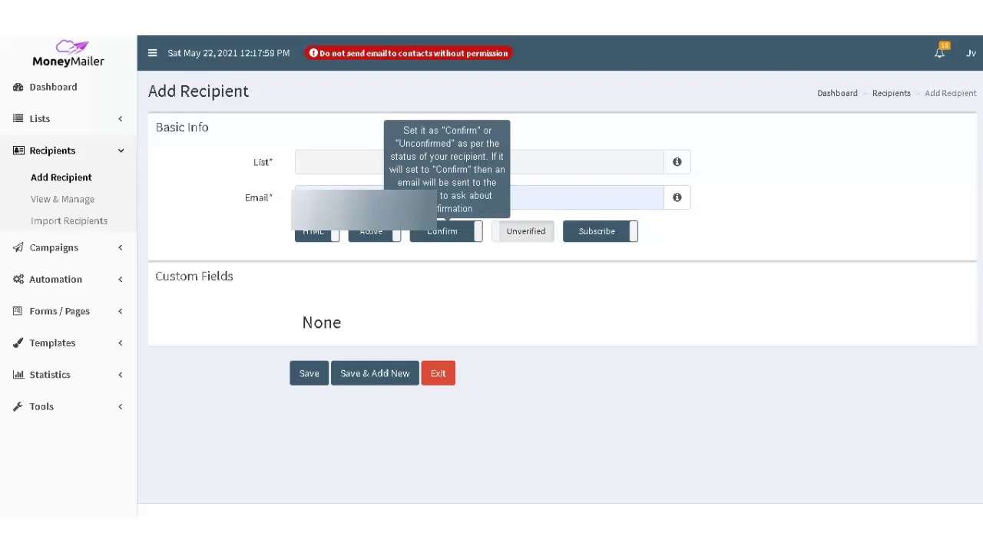
click(309, 373)
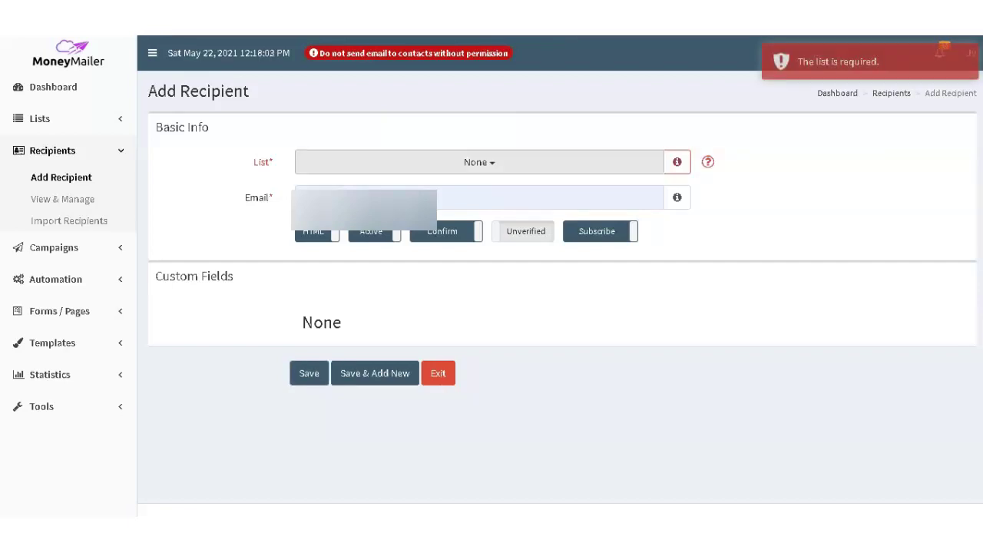
Step: Assign the new recipient to the list "New List" and save the recipient
click(479, 162)
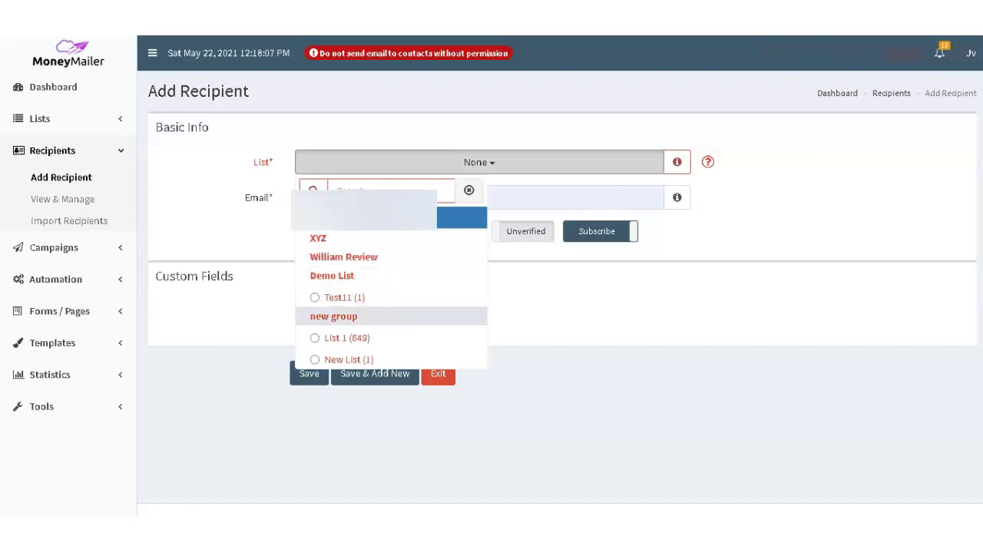
click(348, 360)
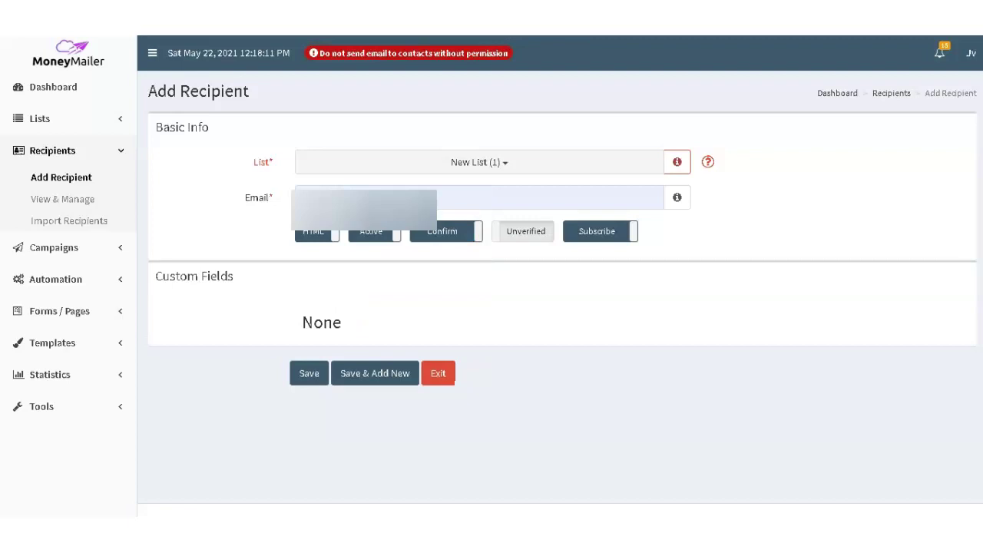
key(Return)
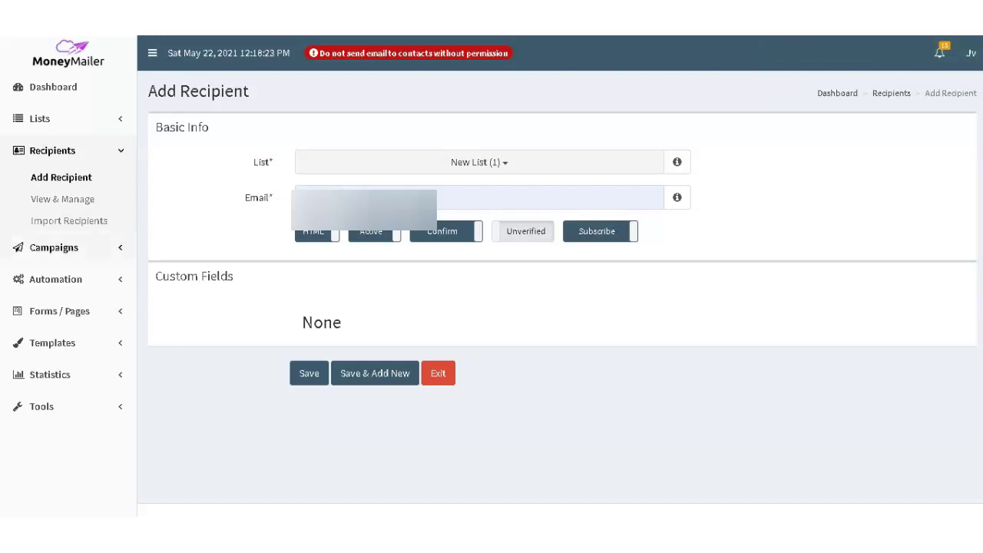
Step: Open the campaign management page and look through the existing campaigns and their groups
click(54, 247)
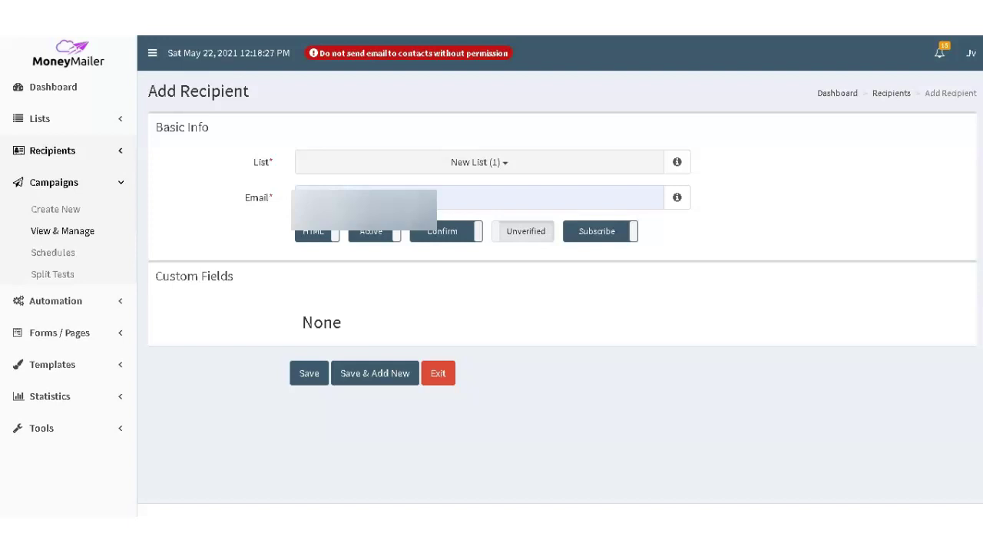
click(62, 231)
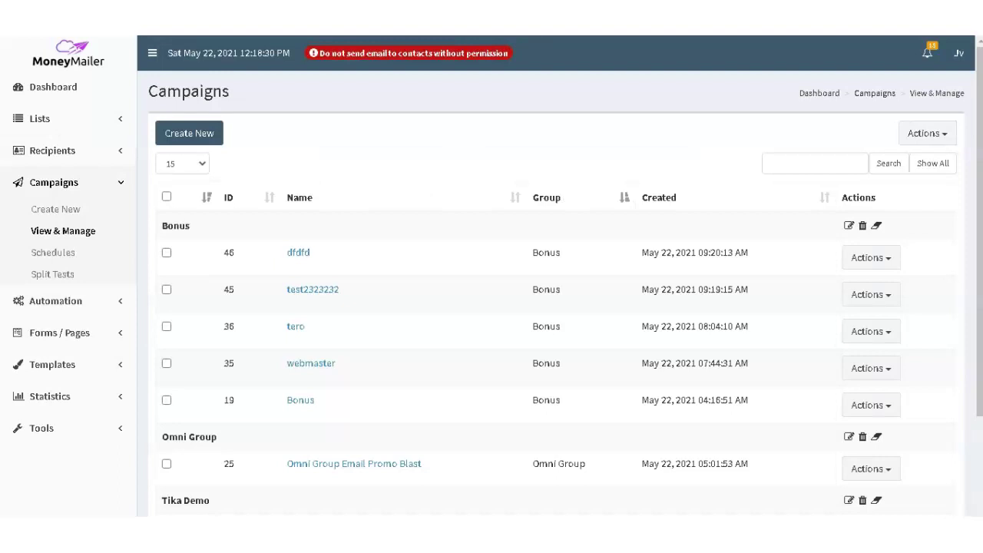
scroll(560, 291, down, 2)
scroll(560, 292, up, 2)
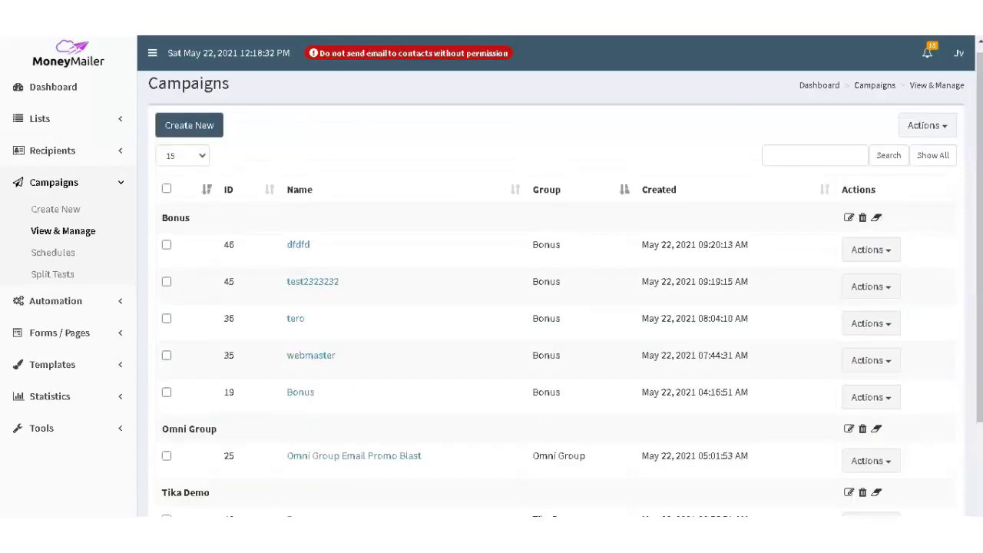
scroll(560, 292, down, 2)
scroll(560, 292, up, 2)
Step: Open the recipients management page and view the full details of the recipient just added to New List
click(52, 151)
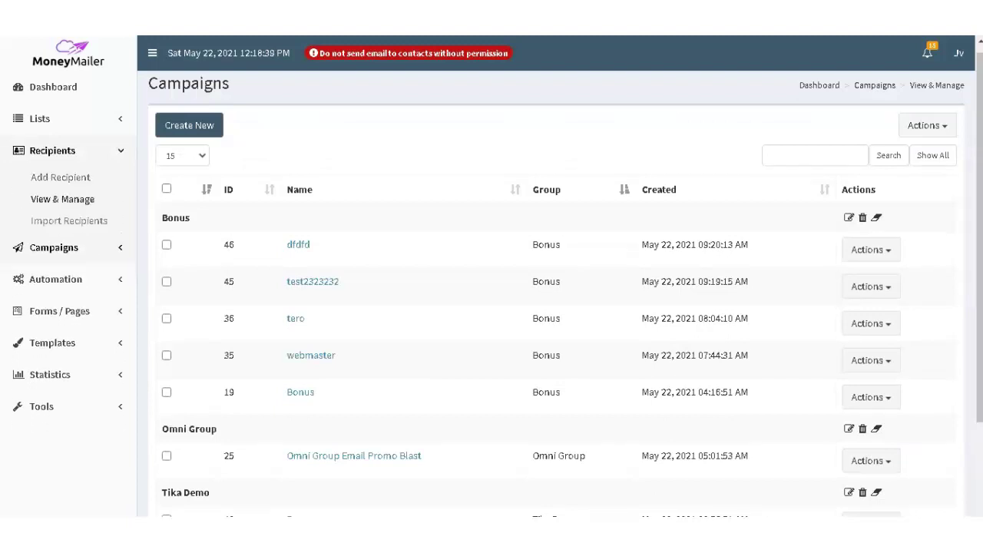
click(62, 199)
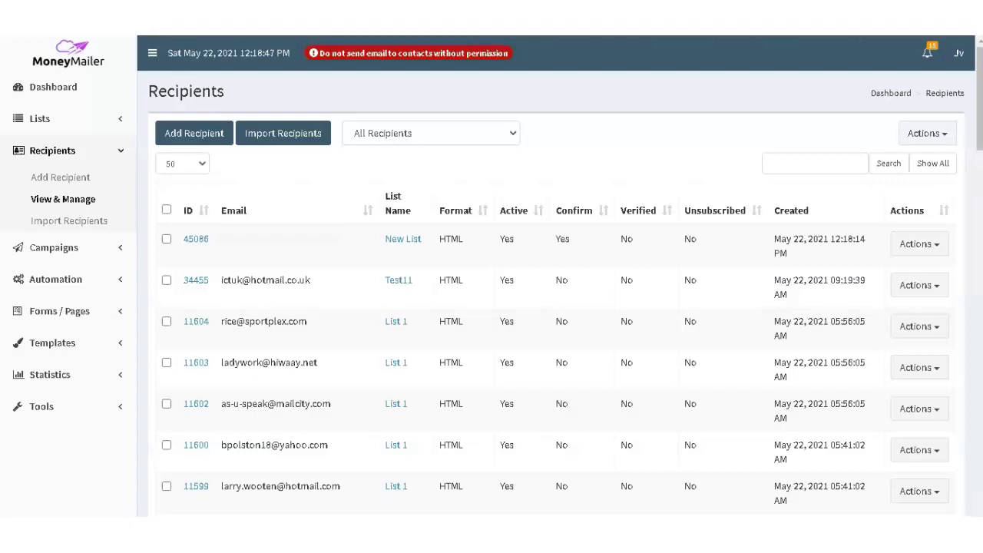
click(920, 243)
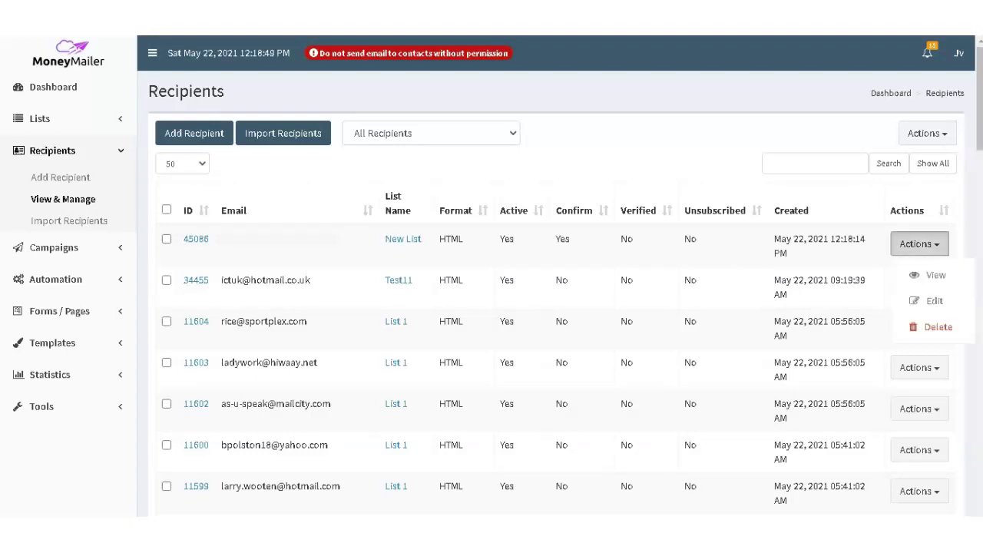
click(486, 51)
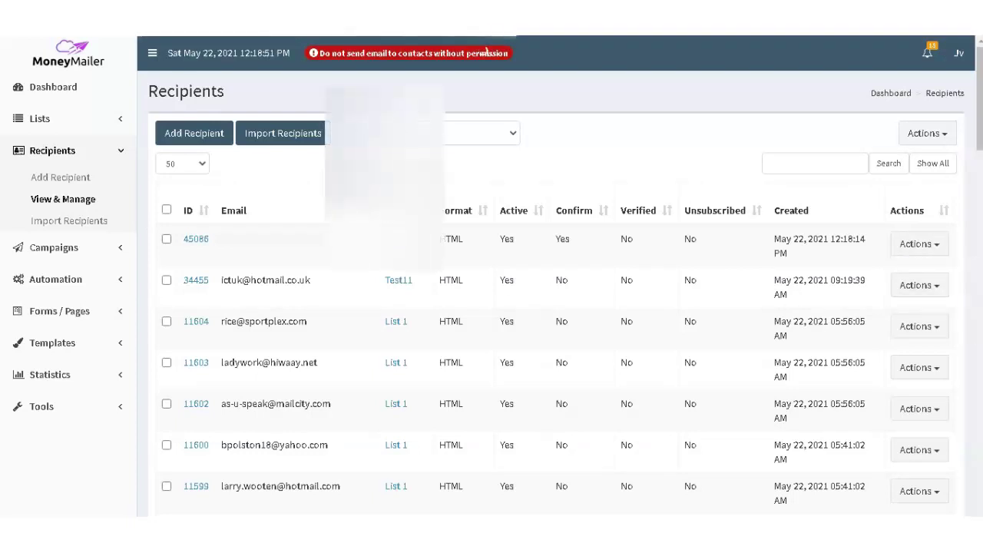
scroll(441, 276, down, 3)
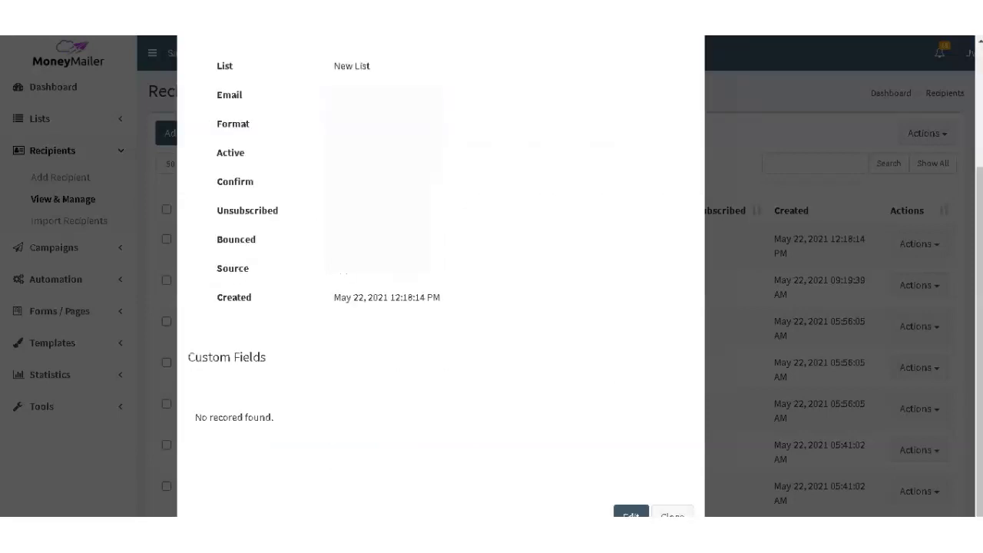
scroll(441, 277, up, 3)
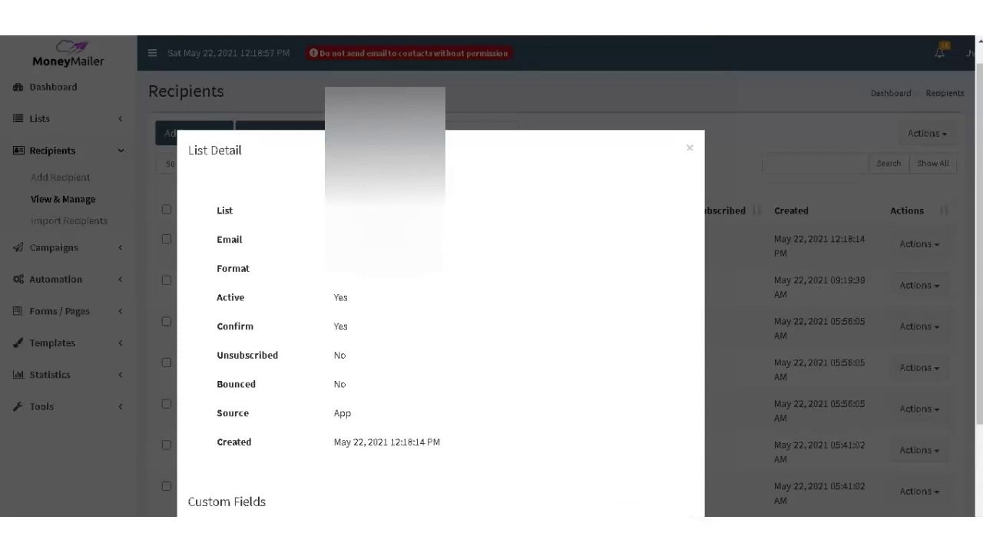
Step: Close the recipient details, open the new campaign form and look at its group options and the dialog for adding a group
click(690, 147)
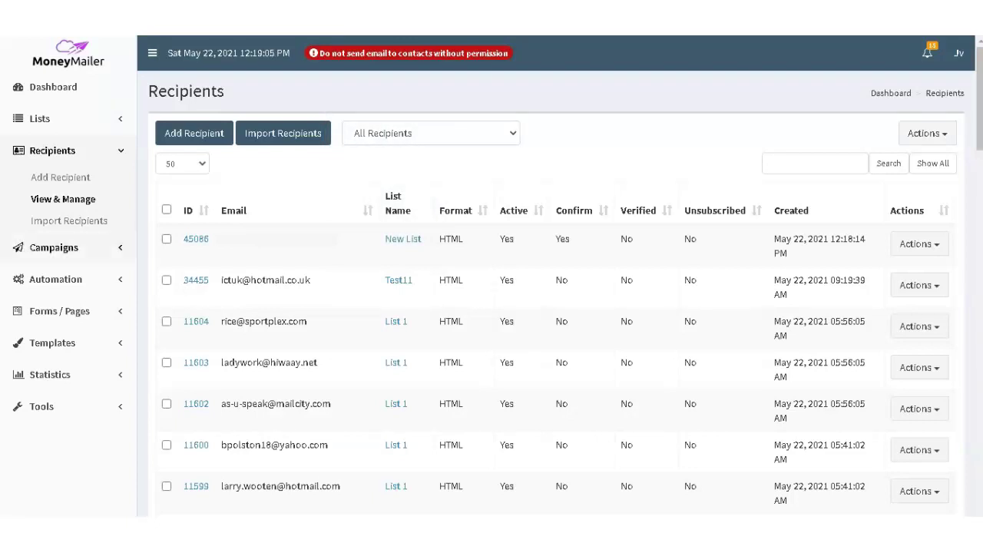
click(54, 248)
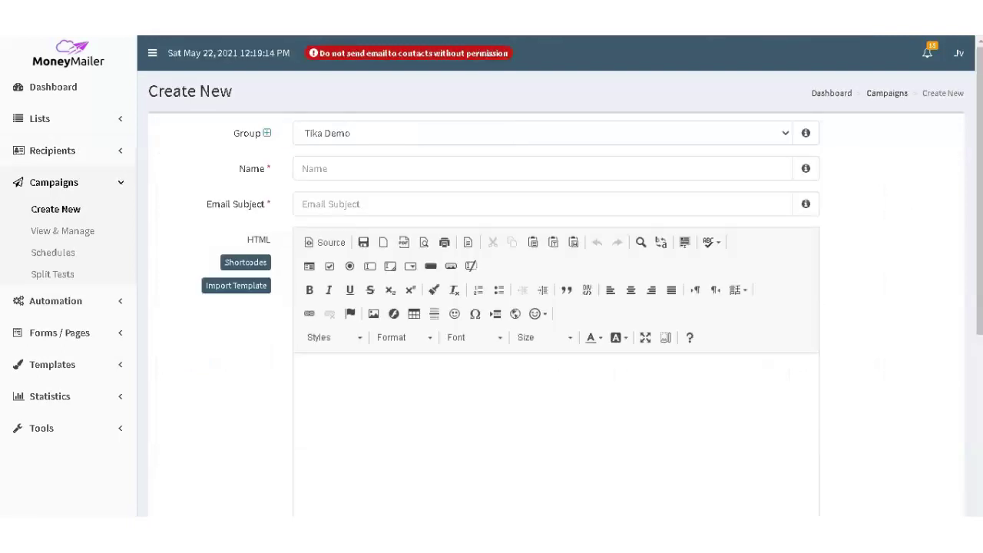
click(541, 133)
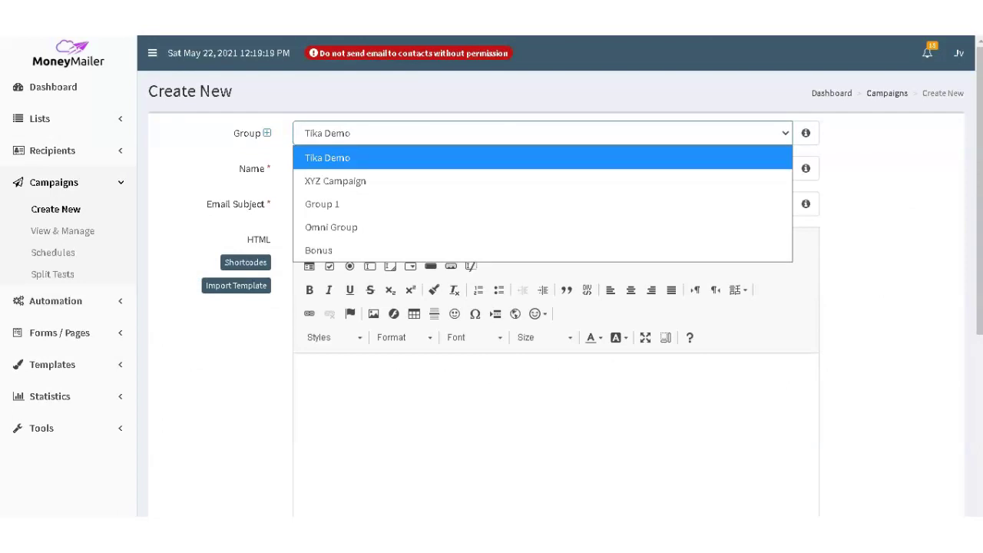
key(Return)
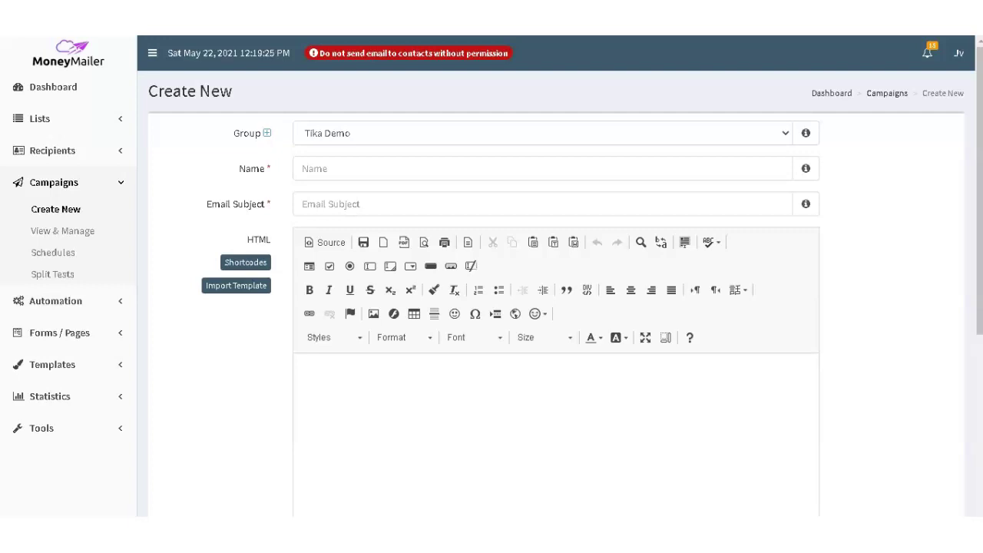
click(266, 133)
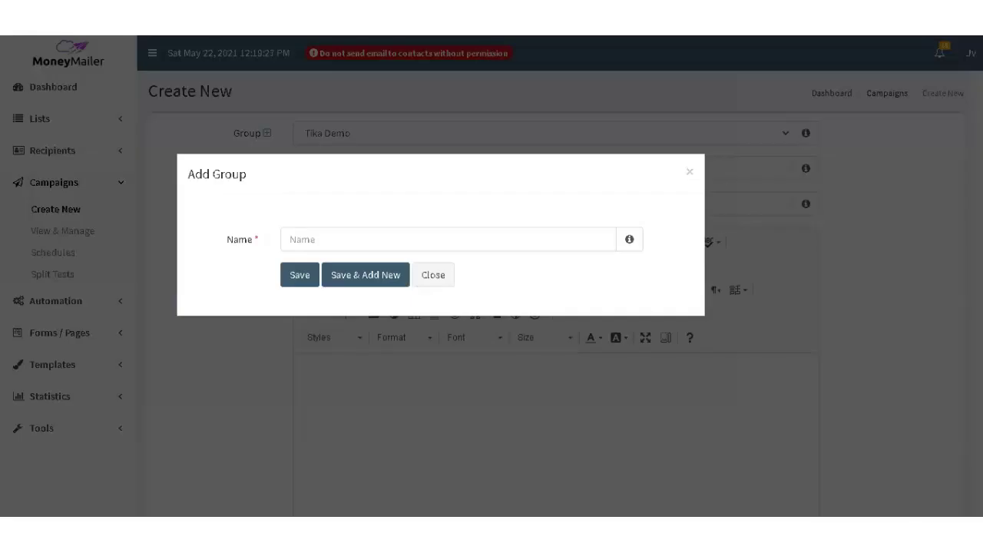
click(690, 171)
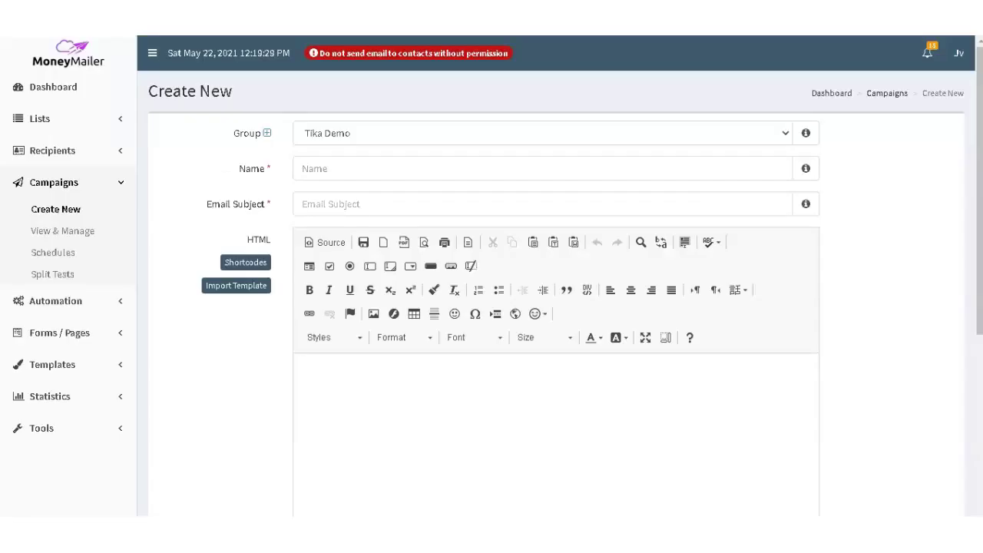
Step: Assign the new campaign to Group 1
click(307, 168)
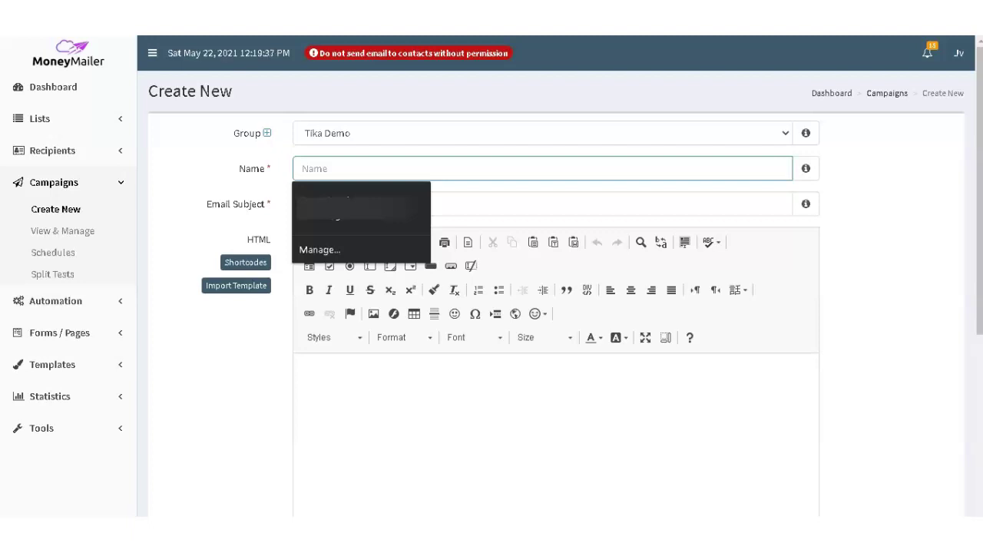
click(538, 133)
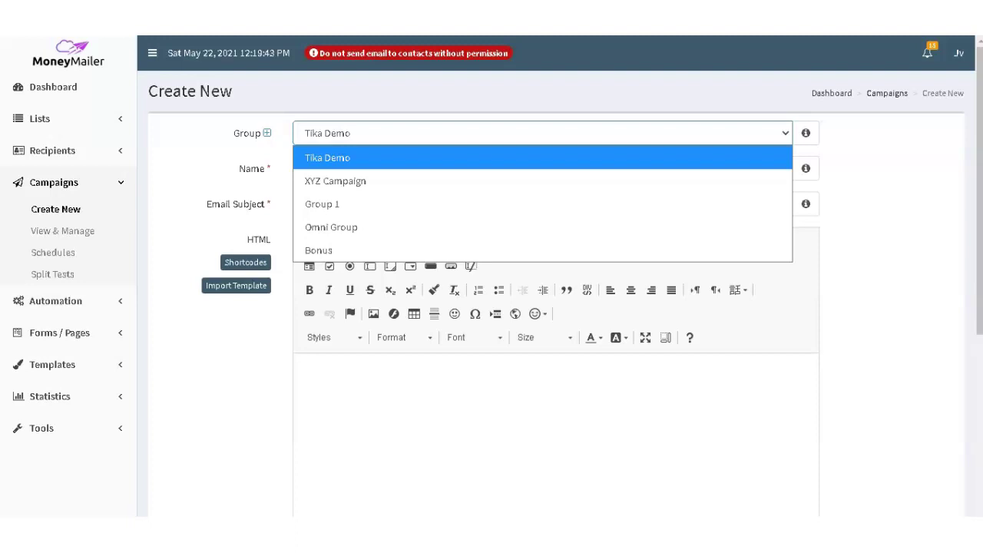
key(Down)
key(Down)
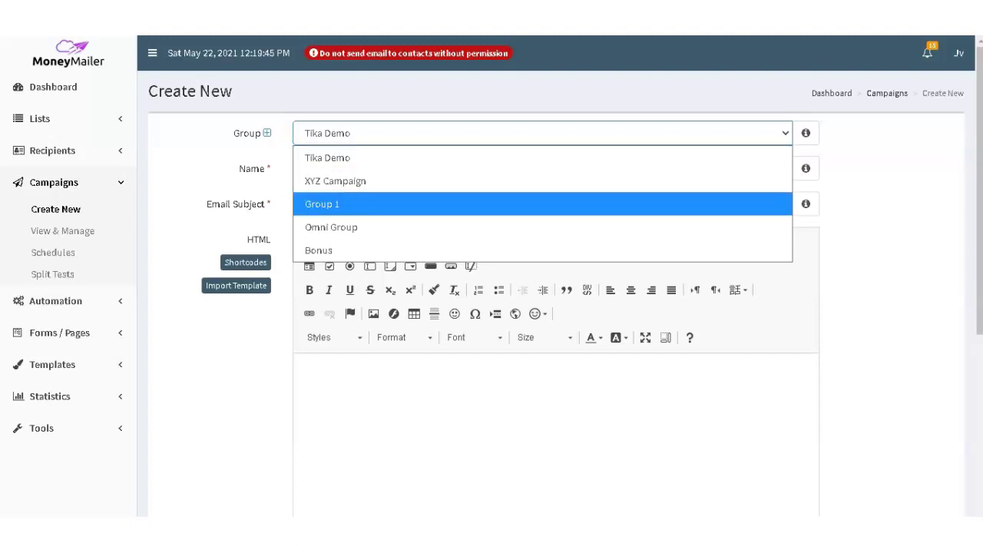
key(Return)
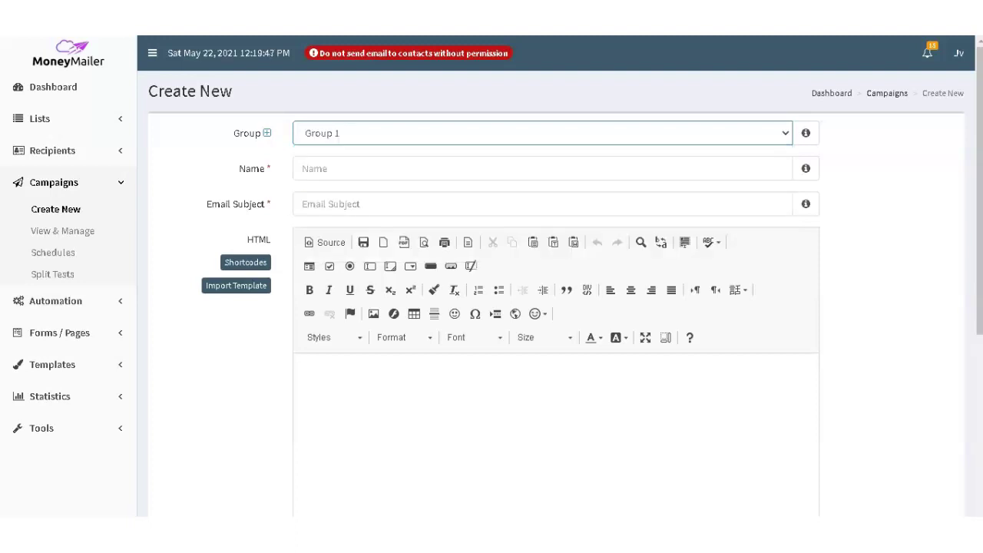
Step: Fill in the campaign name with a previously used email address and set the email subject to "Test"
key(Tab)
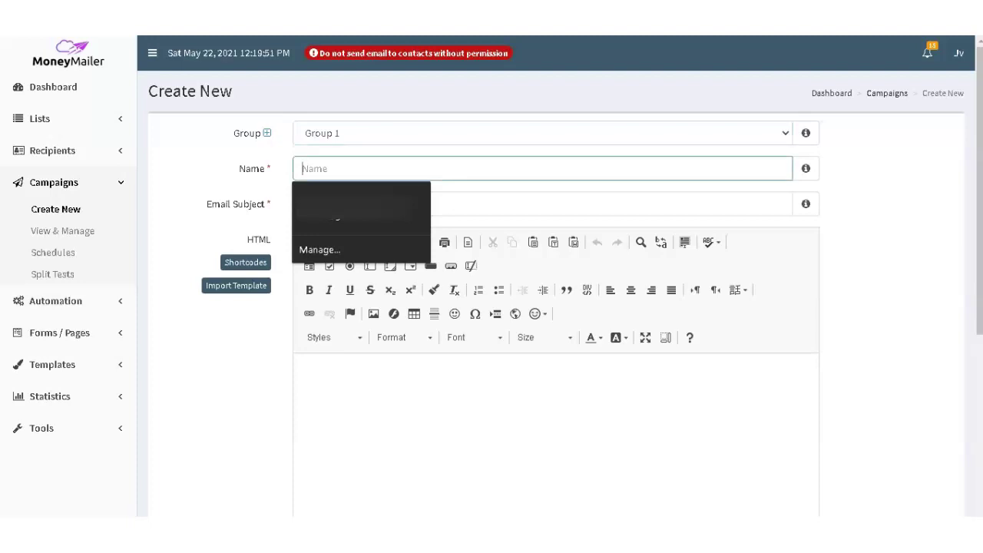
key(Down)
key(Return)
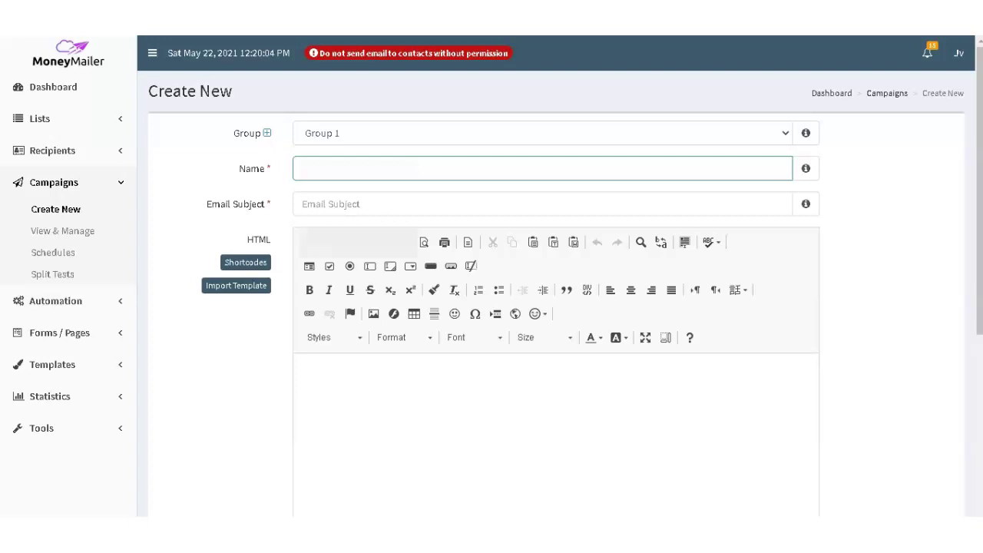
click(537, 203)
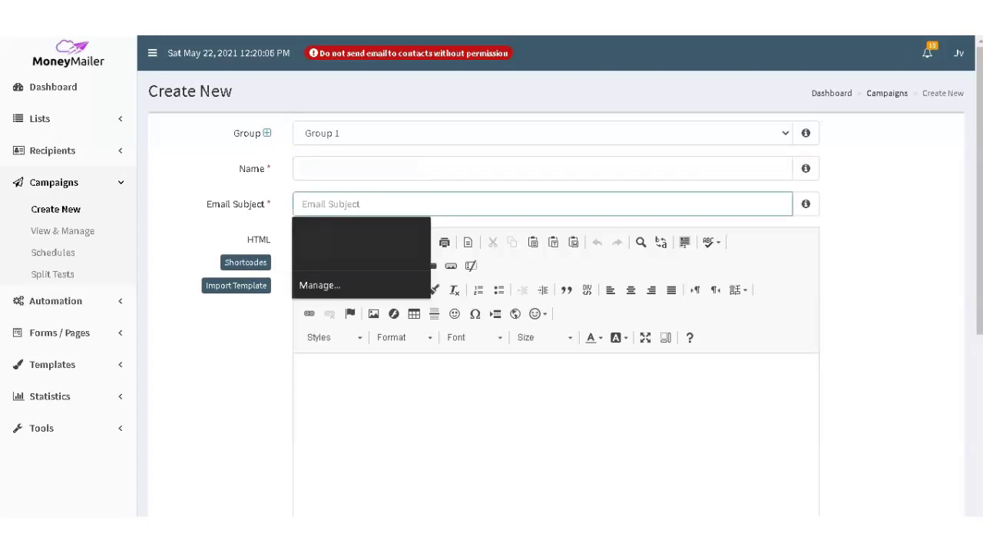
text(Test)
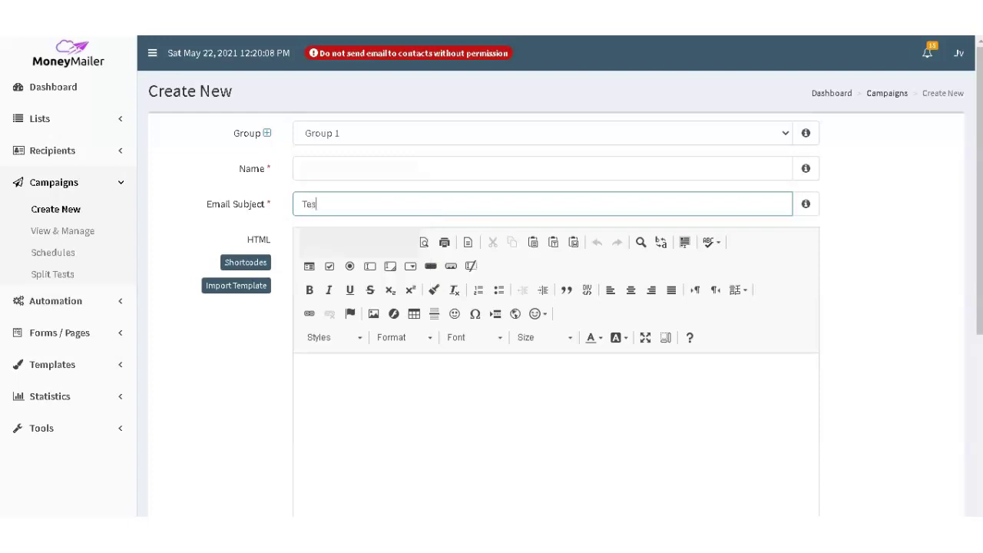
Step: Write "This is a test" as the campaign's HTML message and review the whole form
click(300, 366)
text(This is a)
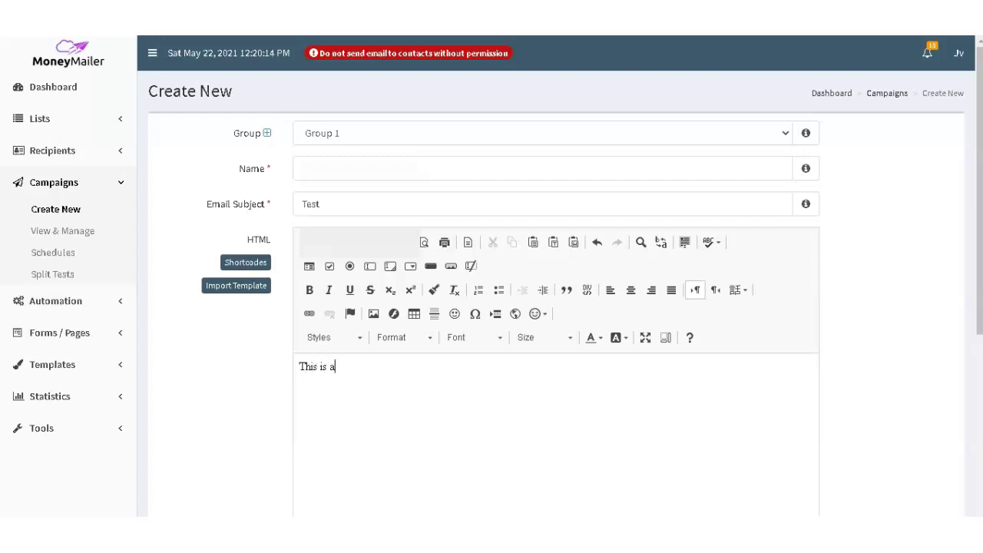
text( test)
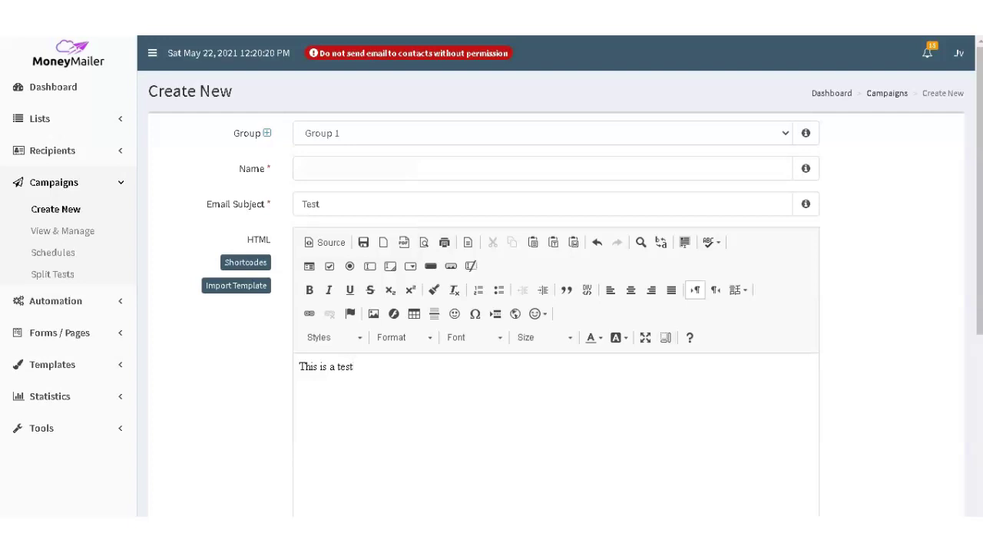
scroll(555, 307, down, 5)
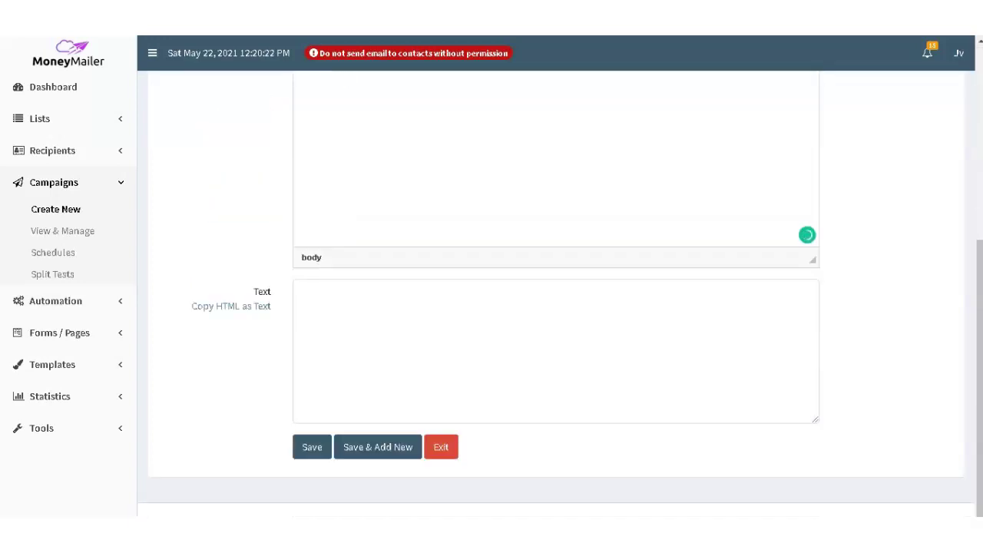
scroll(555, 307, up, 10)
scroll(555, 307, down, 5)
scroll(555, 307, up, 2)
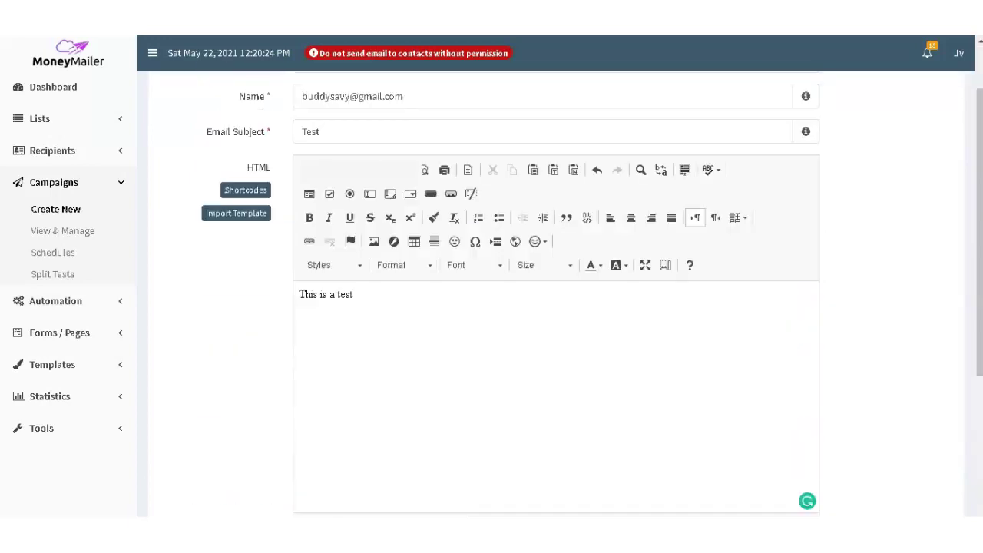
scroll(555, 307, up, 1)
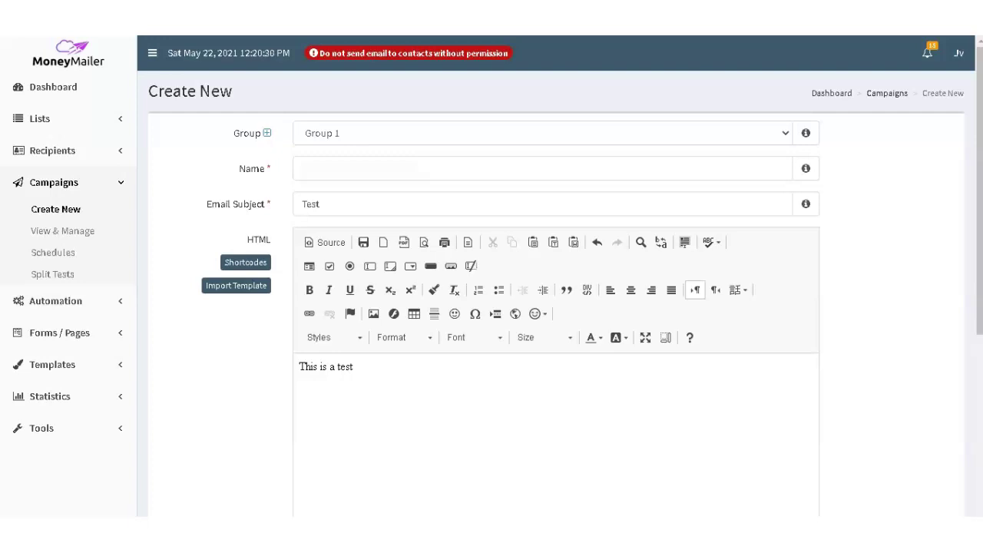
scroll(556, 307, down, 5)
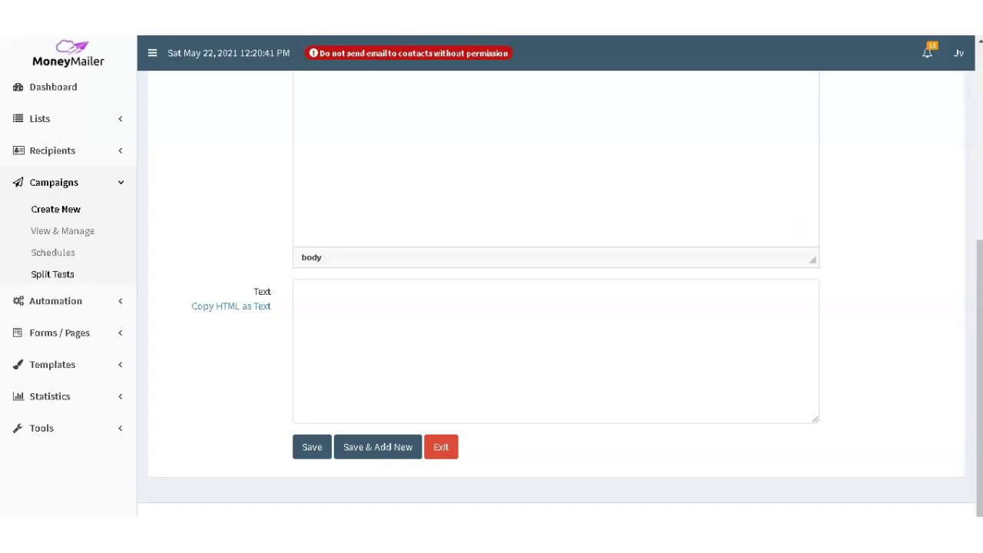
Step: Check the Split Tests page, then view and close the details of the recipient in New List on the recipients page
click(53, 252)
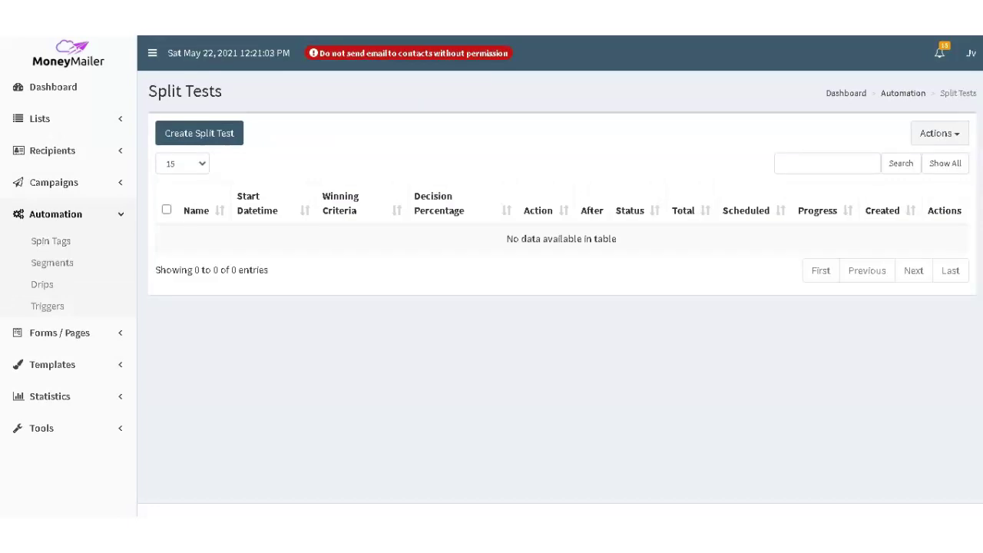
click(52, 150)
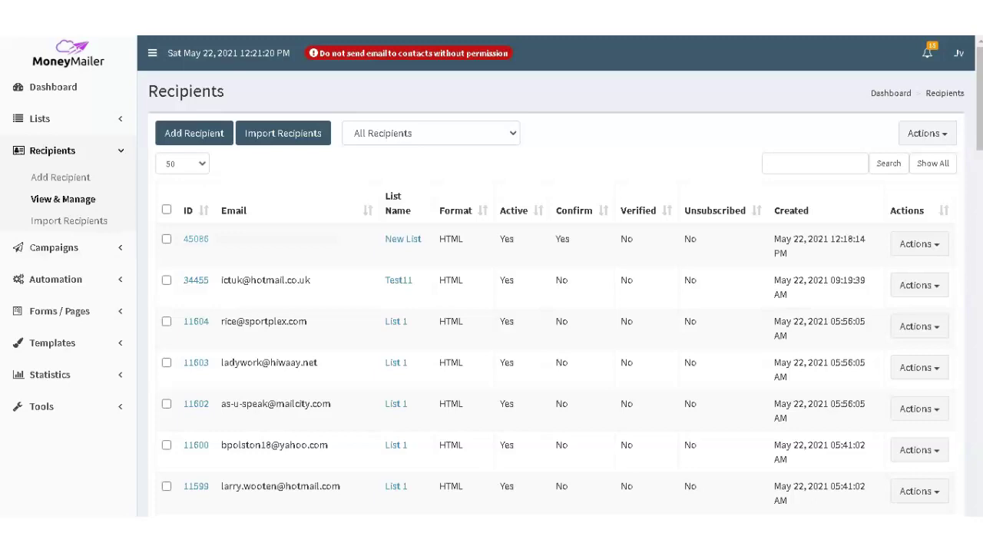
scroll(441, 277, down, 2)
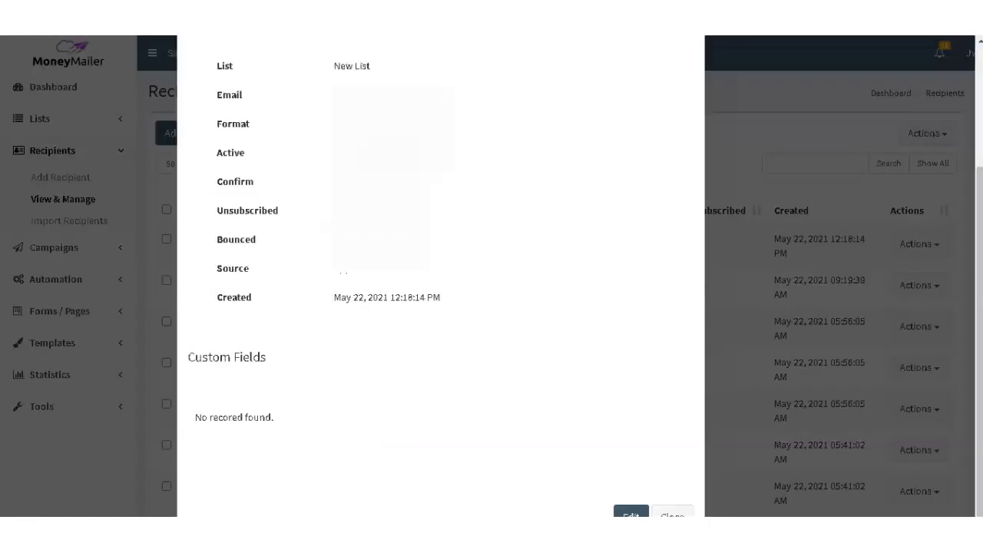
scroll(441, 276, up, 2)
click(689, 172)
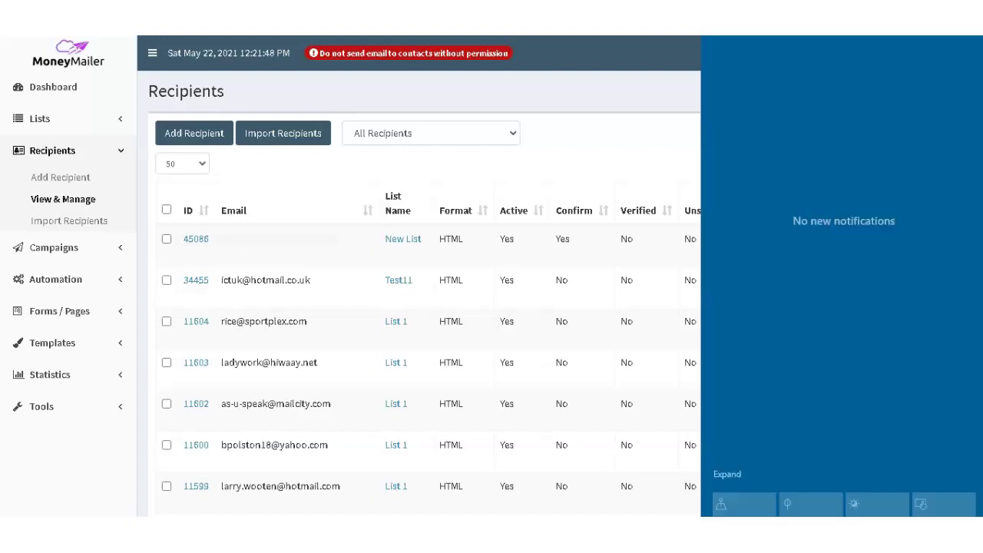
key(Escape)
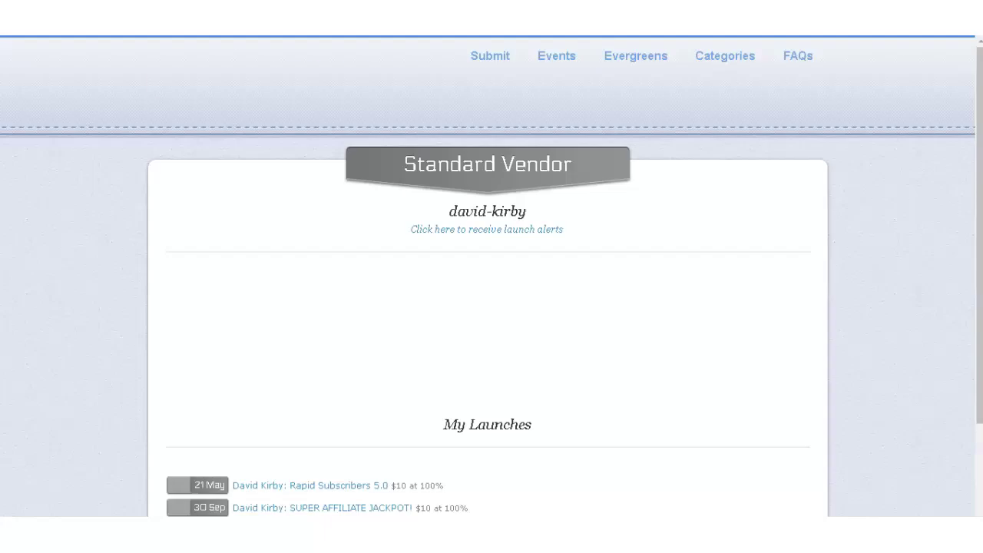
Step: Look over the vendor's launch history page and the list of recipients in MoneyMailer
scroll(491, 276, down, 3)
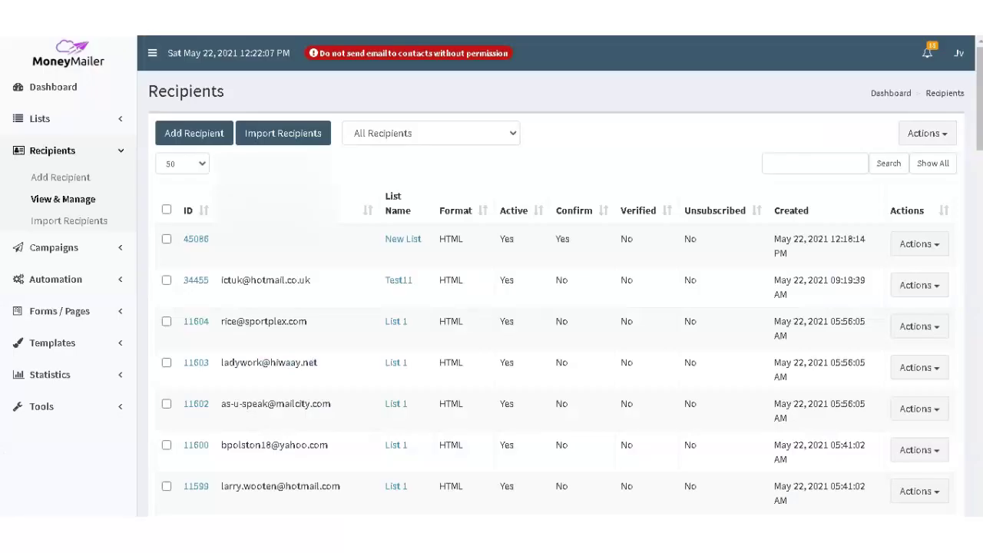
scroll(560, 292, down, 3)
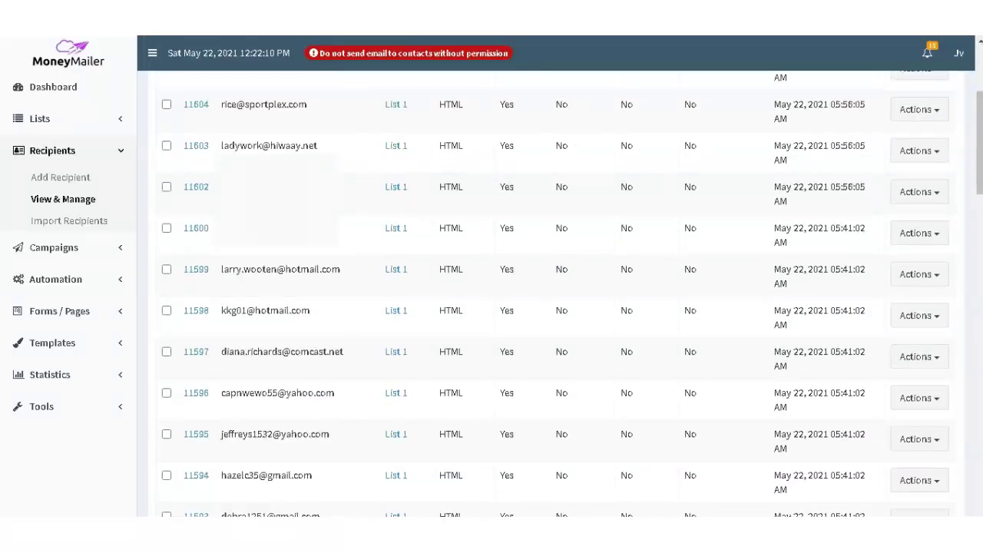
scroll(560, 292, up, 2)
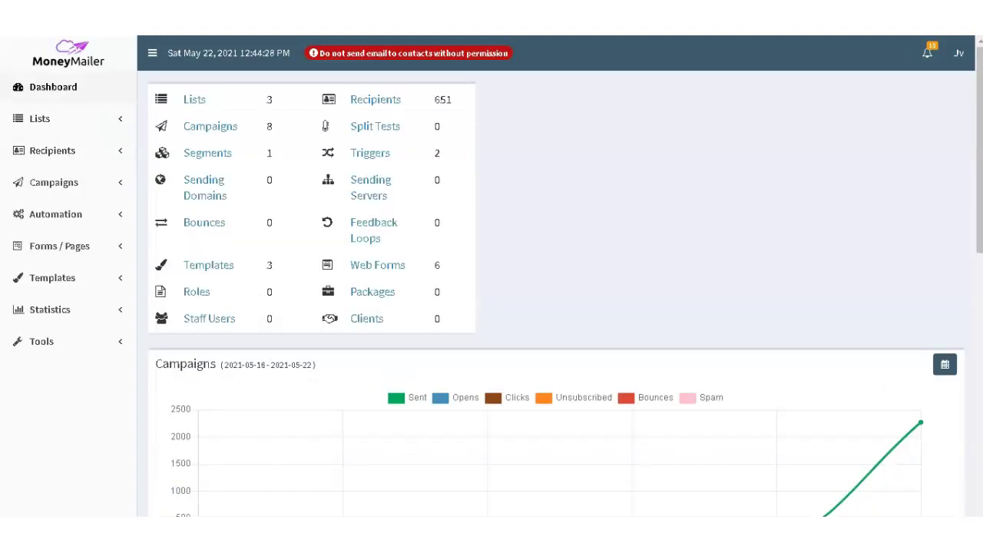
Step: Examine the dashboard's campaign chart, sending statistics, opens by country, top domains and blacklist sections
scroll(556, 292, down, 2)
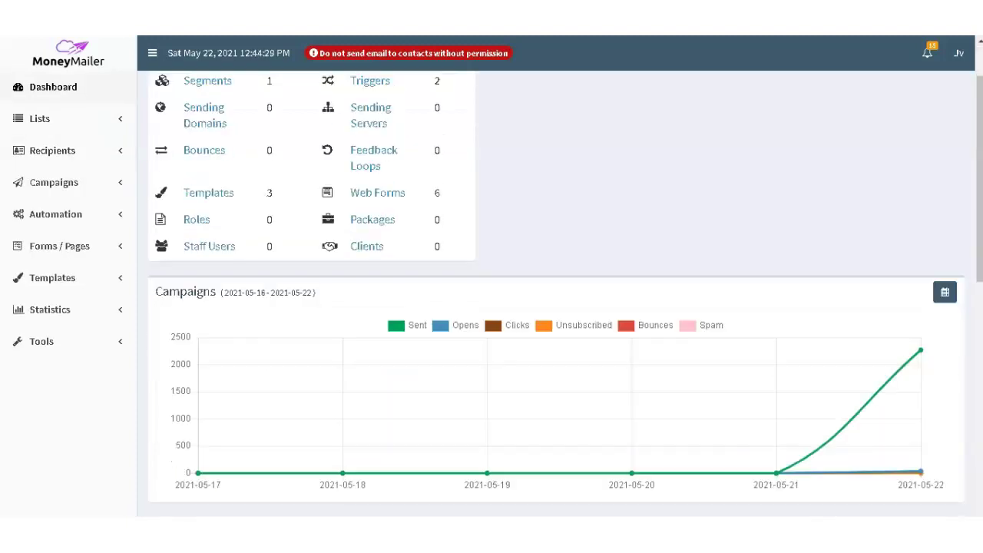
scroll(556, 292, down, 6)
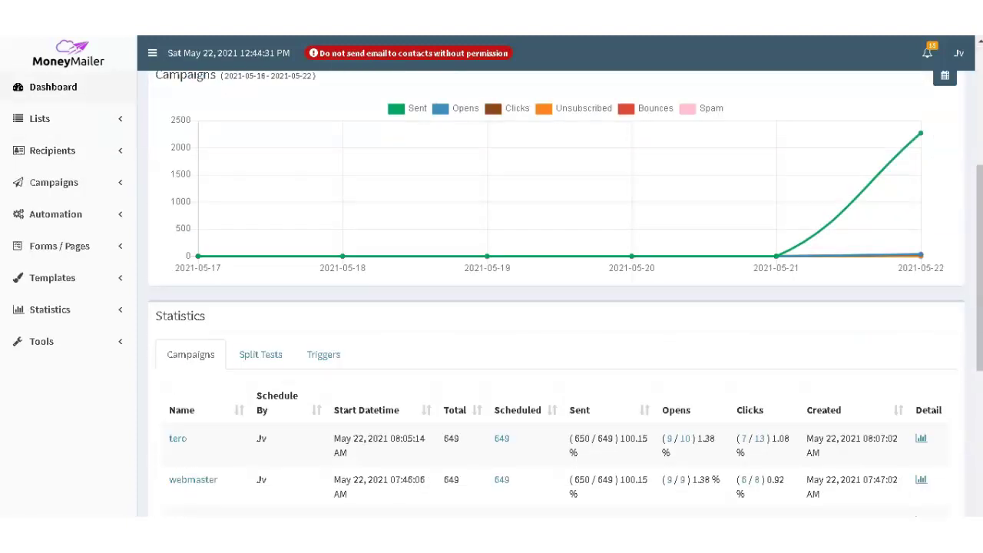
scroll(556, 292, down, 1)
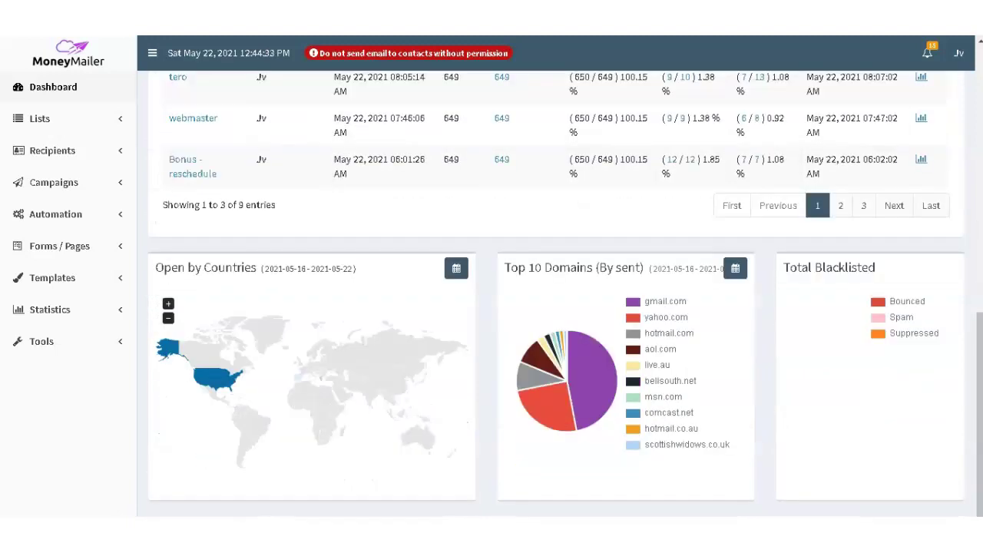
scroll(556, 292, up, 6)
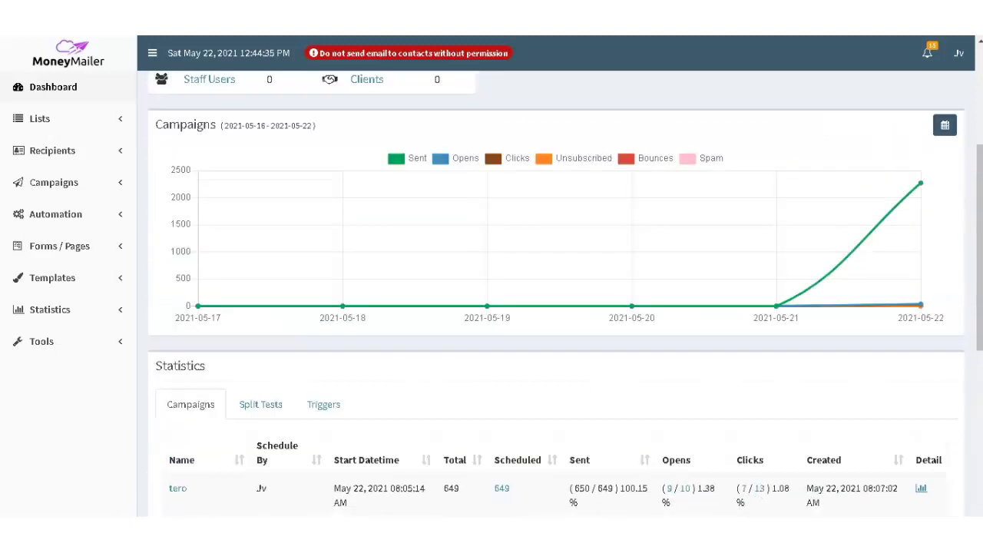
scroll(556, 291, up, 3)
scroll(556, 292, down, 12)
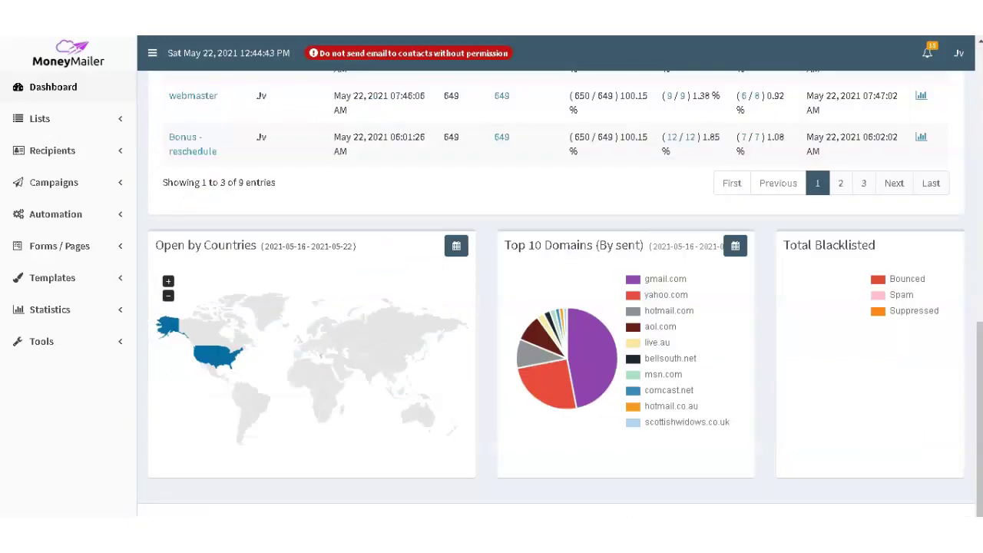
scroll(556, 292, up, 5)
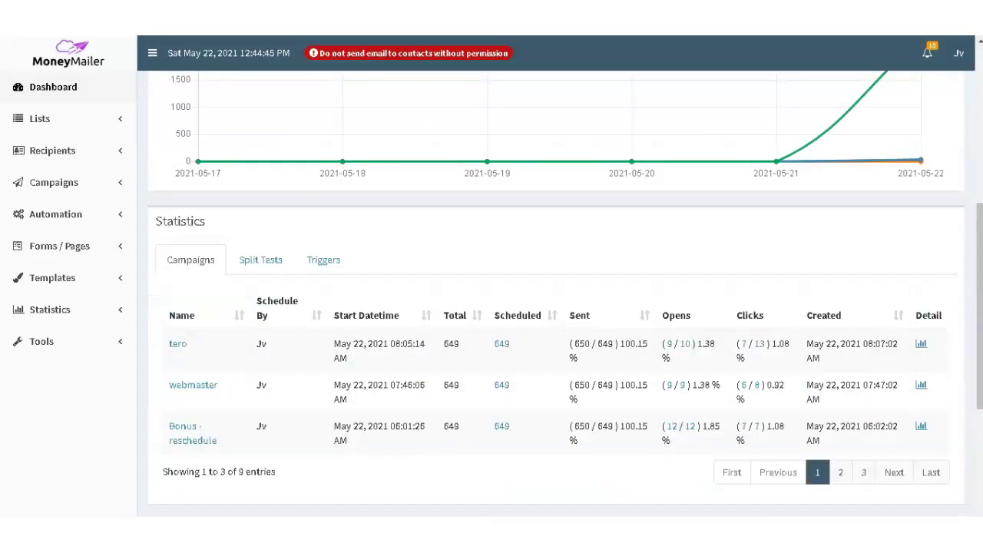
scroll(556, 292, up, 1)
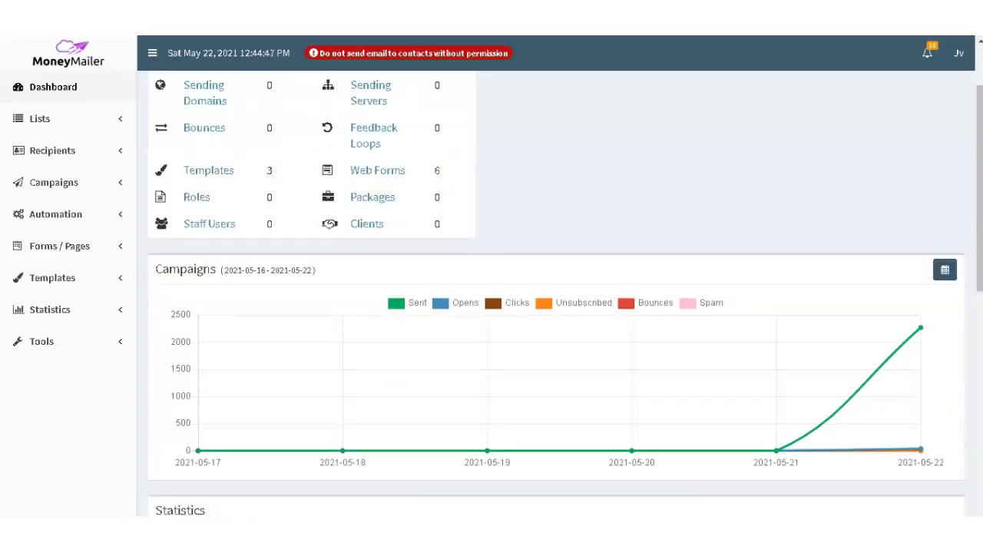
Step: Look over the dashboard's overview counts, then switch to Gmail and open the "Welcome!" message in the Spam folder
scroll(565, 282, up, 1)
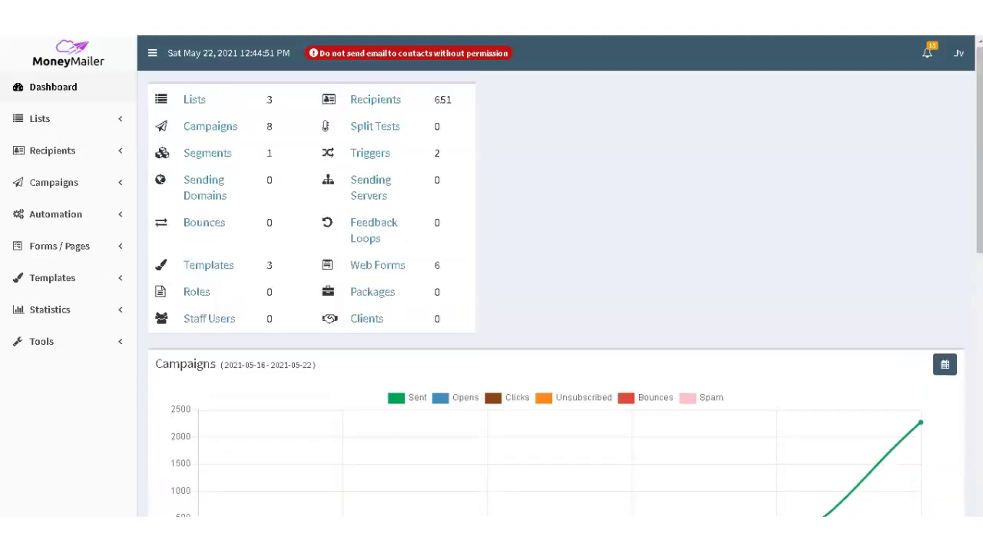
scroll(556, 307, down, 3)
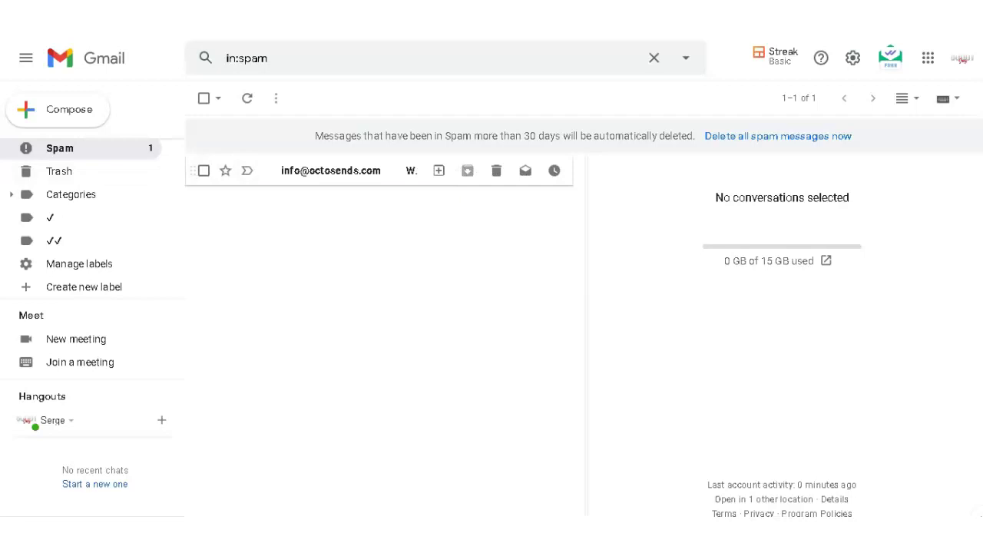
click(337, 170)
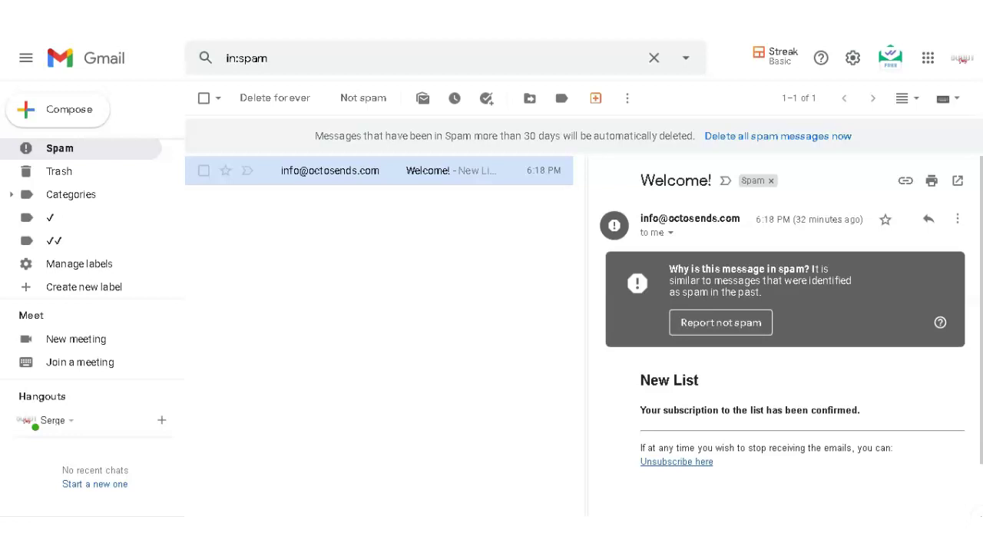
mouse_move(690, 218)
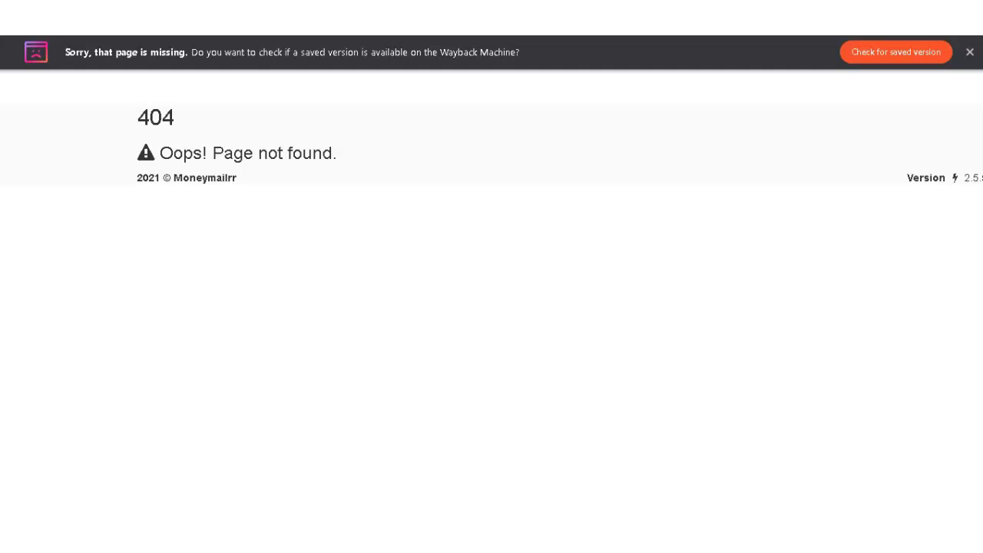
Step: Highlight the Moneymailrr copyright line on the 404 page and read the article on four laws governing email marketing practices
drag(236, 177, 137, 177)
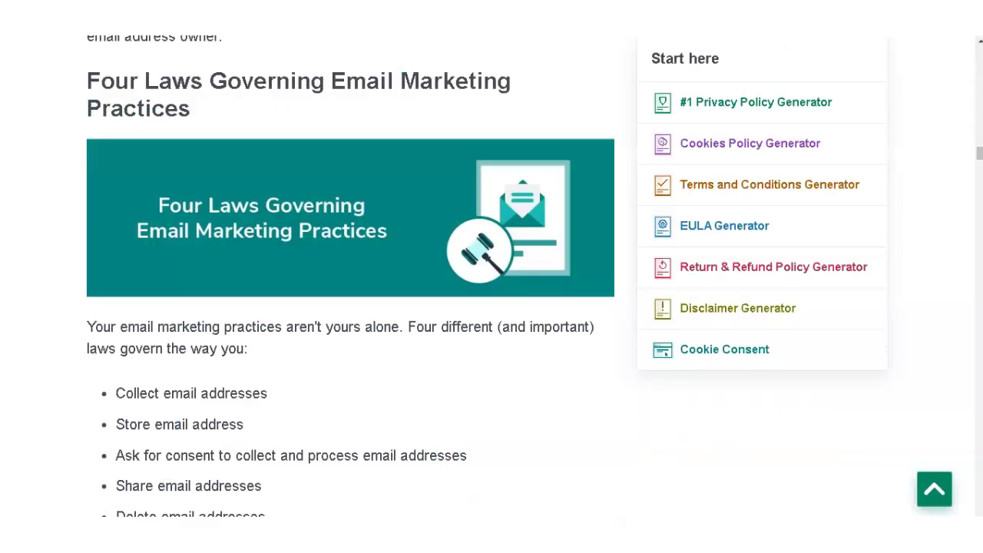
scroll(351, 277, down, 3)
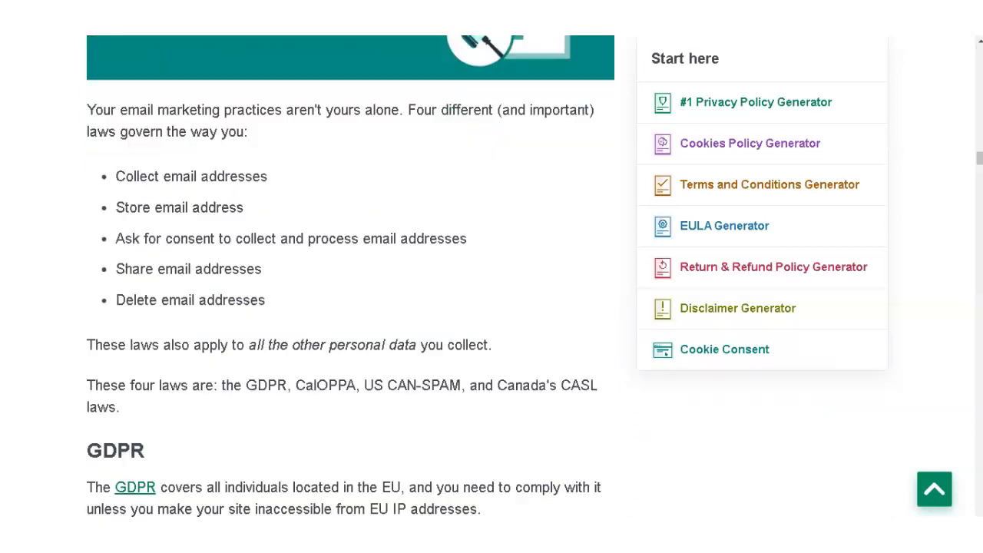
scroll(351, 277, down, 1)
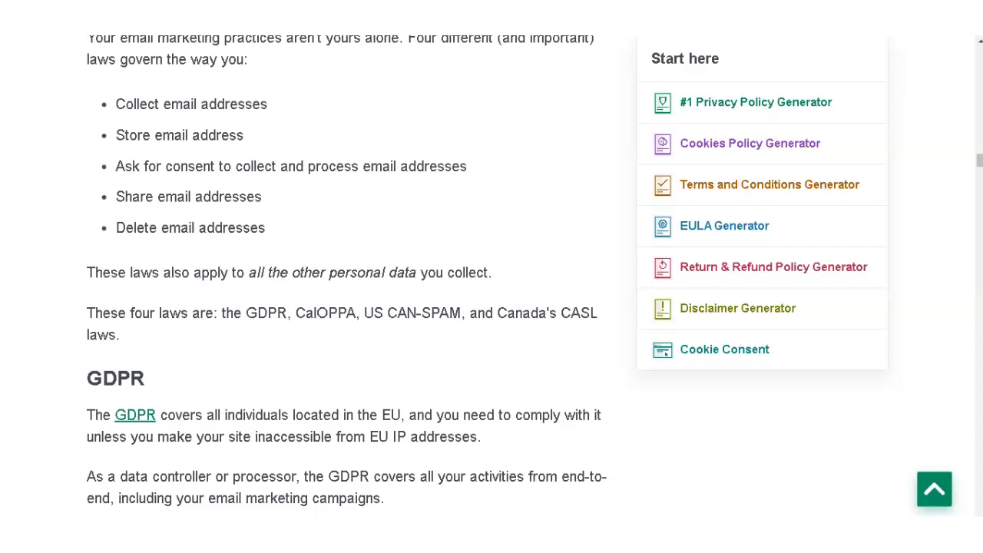
scroll(345, 307, down, 1)
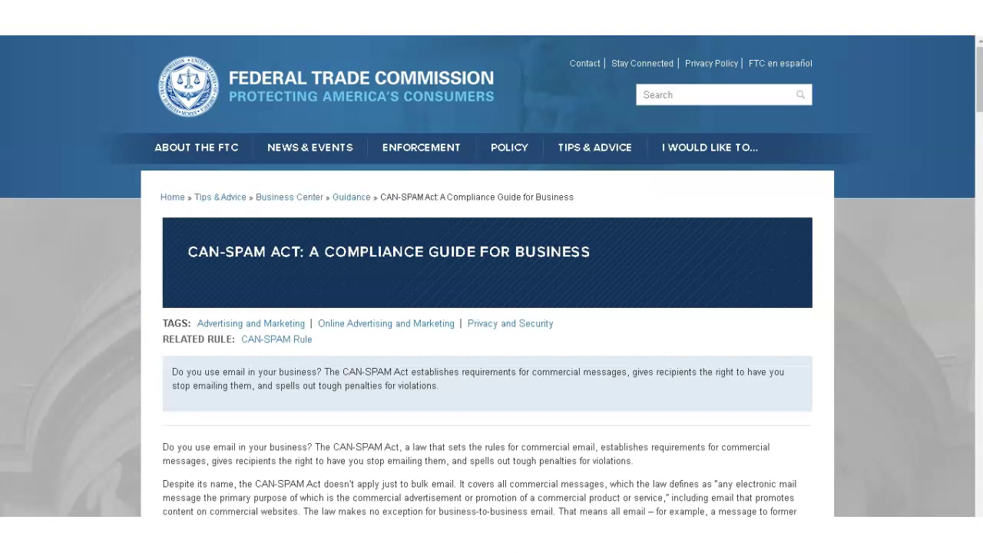
Step: Read the introduction and main requirements of the Federal Trade Commission's CAN-SPAM Act compliance guide
scroll(491, 307, down, 2)
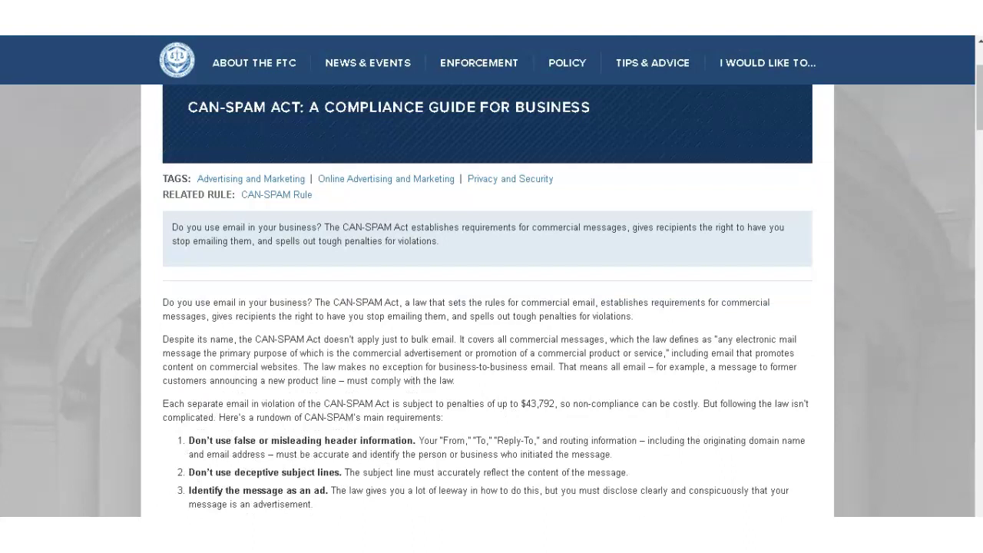
drag(163, 302, 307, 303)
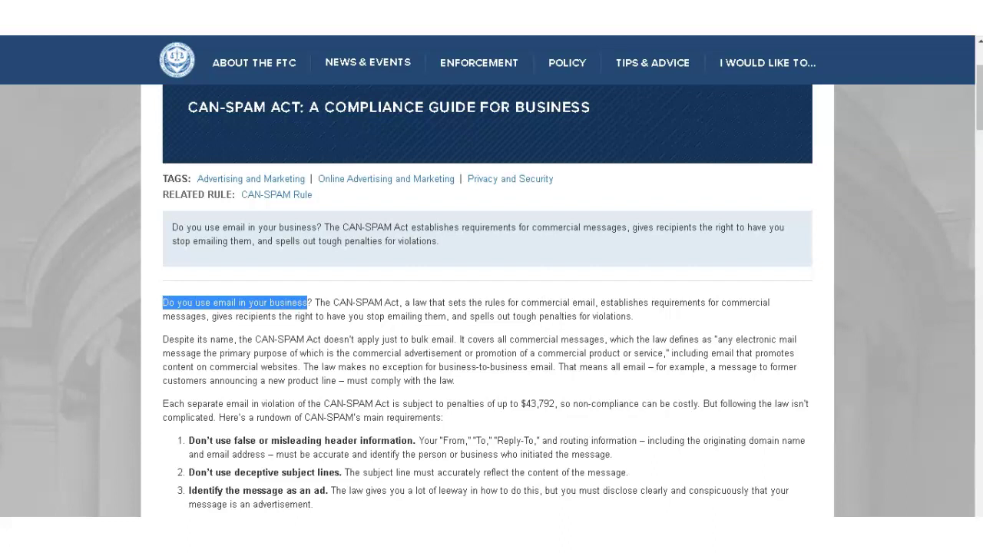
mouse_move(368, 62)
scroll(487, 307, down, 5)
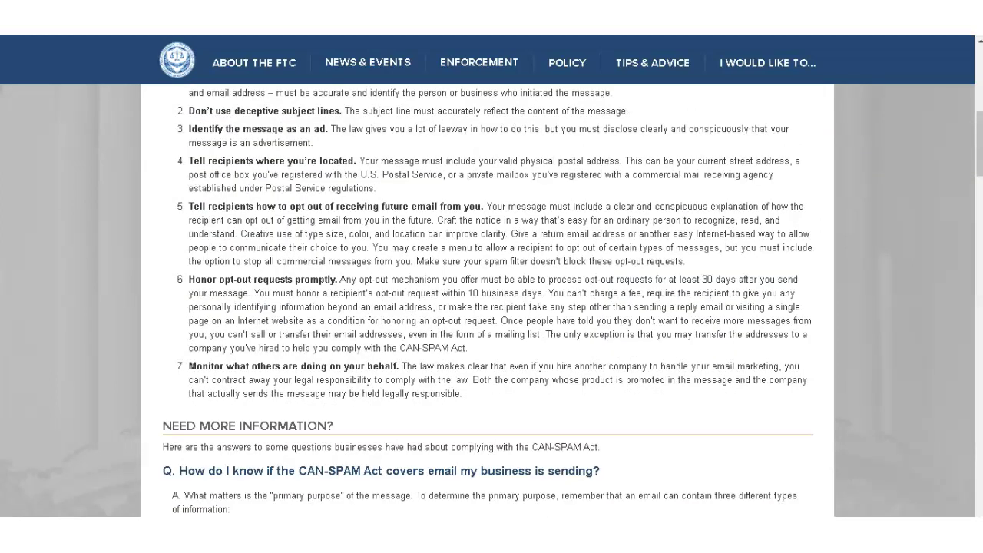
scroll(488, 307, down, 1)
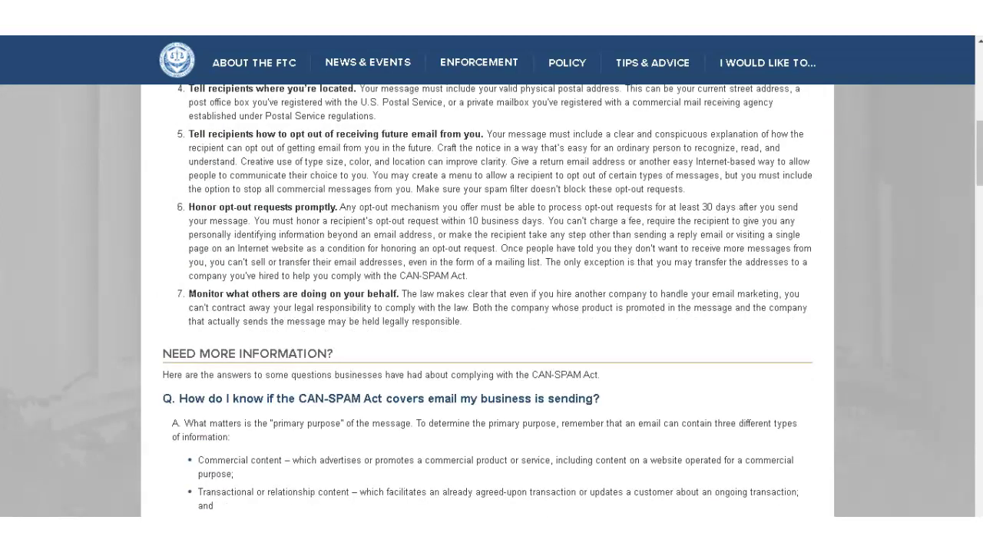
scroll(488, 307, down, 2)
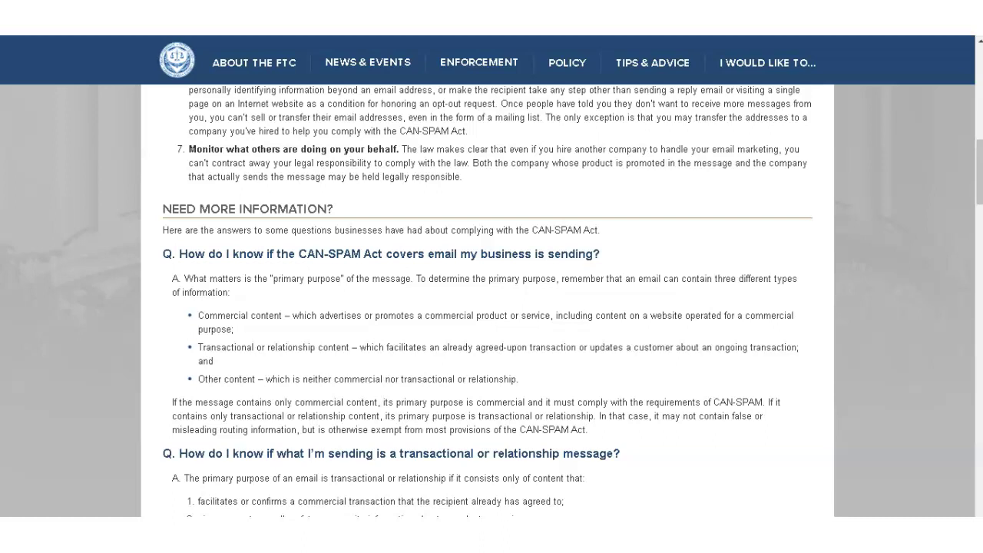
Step: Examine the CAN-SPAM guide's questions on commercial and transactional messages, and reread its main requirements
scroll(492, 299, down, 3)
scroll(491, 300, up, 2)
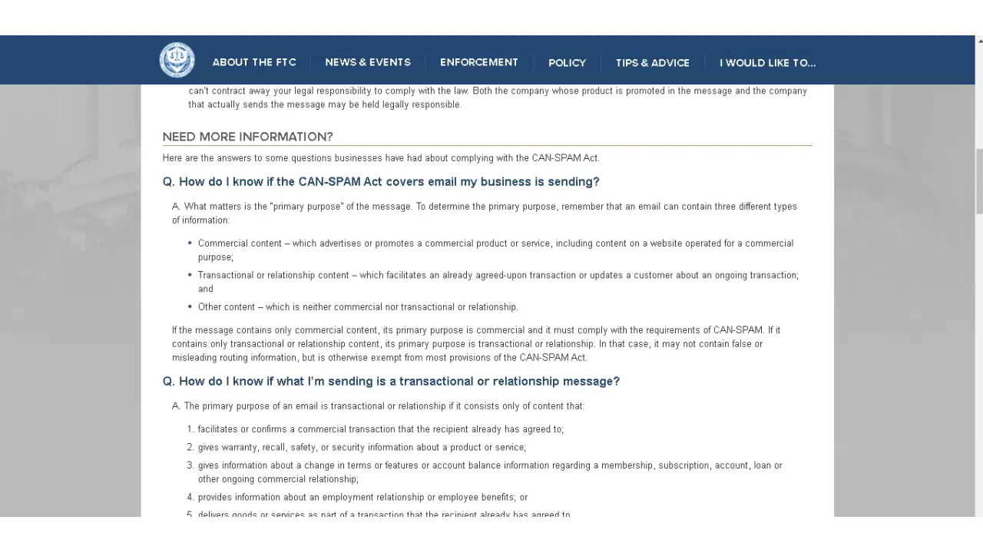
scroll(491, 299, down, 1)
scroll(491, 300, down, 1)
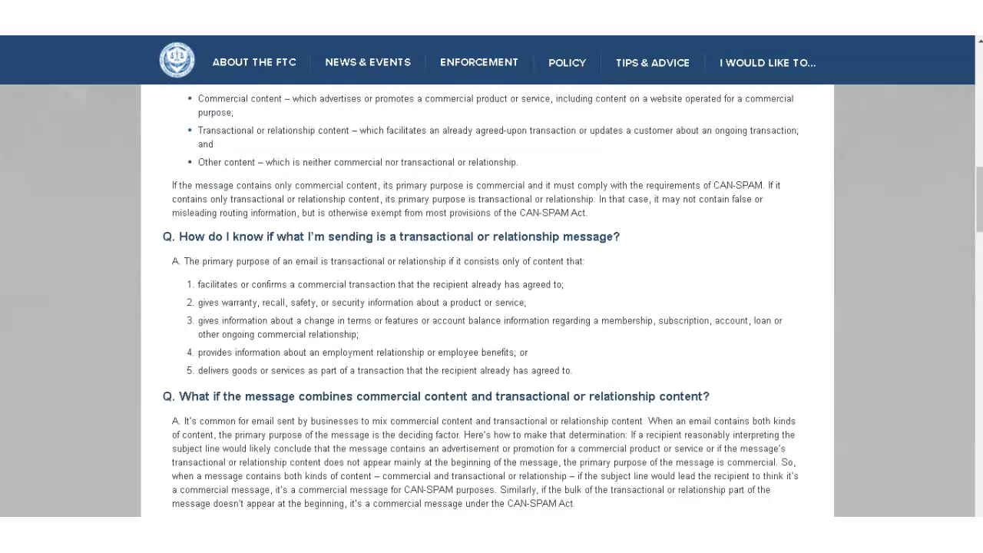
scroll(491, 300, up, 3)
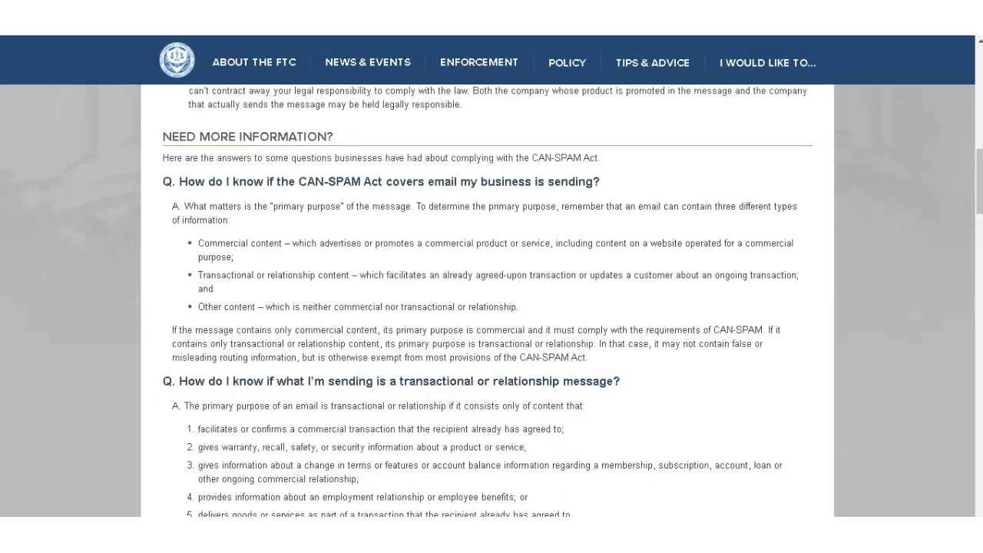
scroll(491, 299, up, 2)
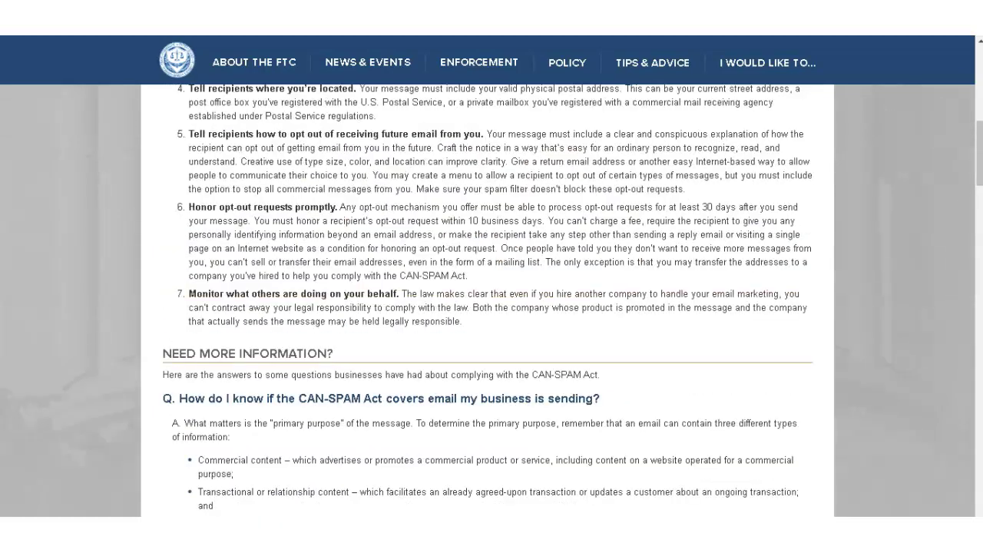
scroll(492, 299, up, 1)
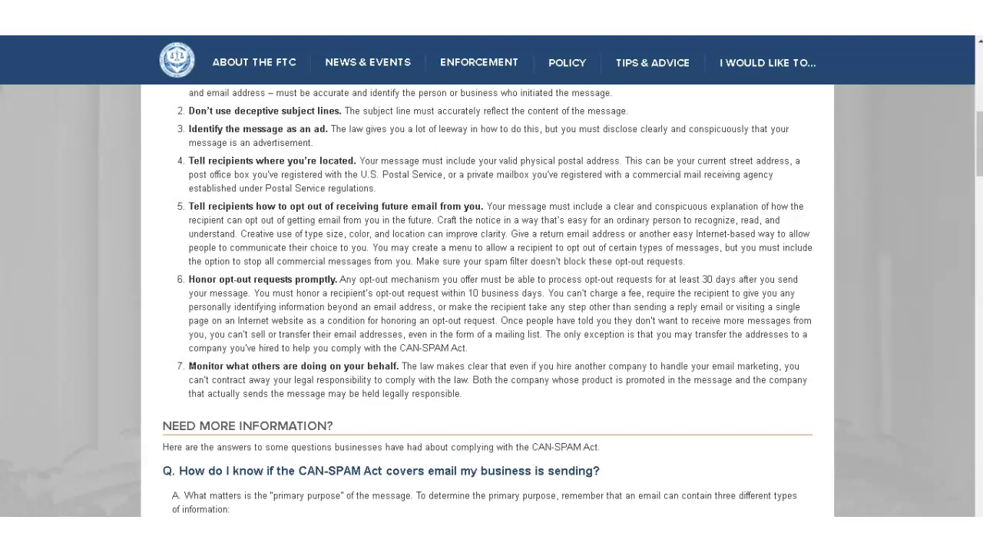
scroll(491, 299, up, 1)
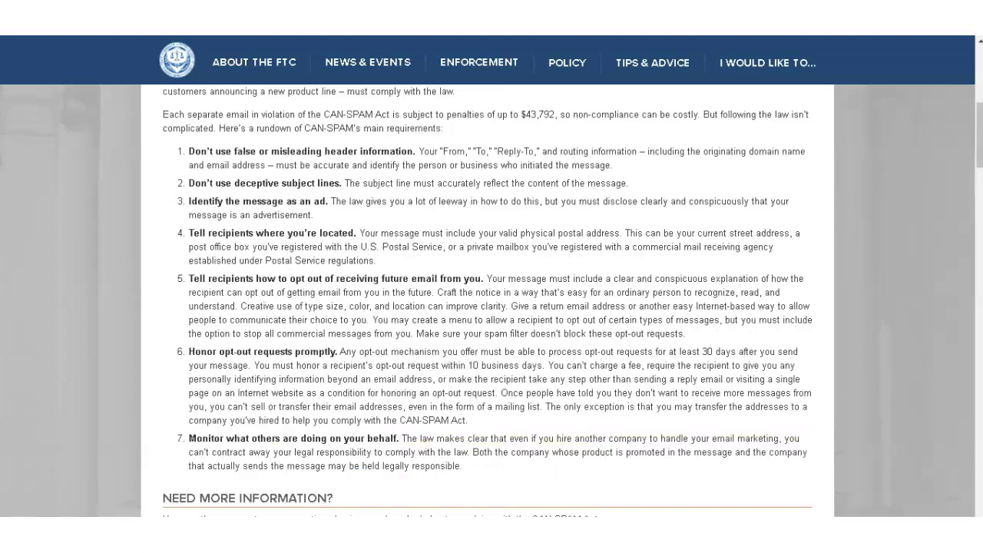
scroll(492, 300, up, 3)
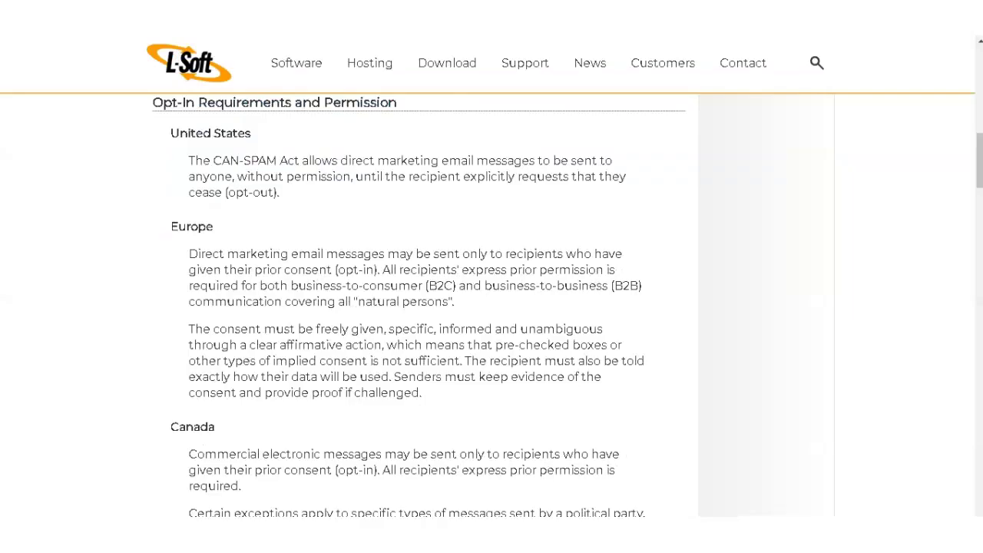
Step: Compare the opt-in and opt-out rules for the United States, Europe and Canada on the L-Soft page, highlighting the US opt-out deadline
scroll(492, 300, down, 1)
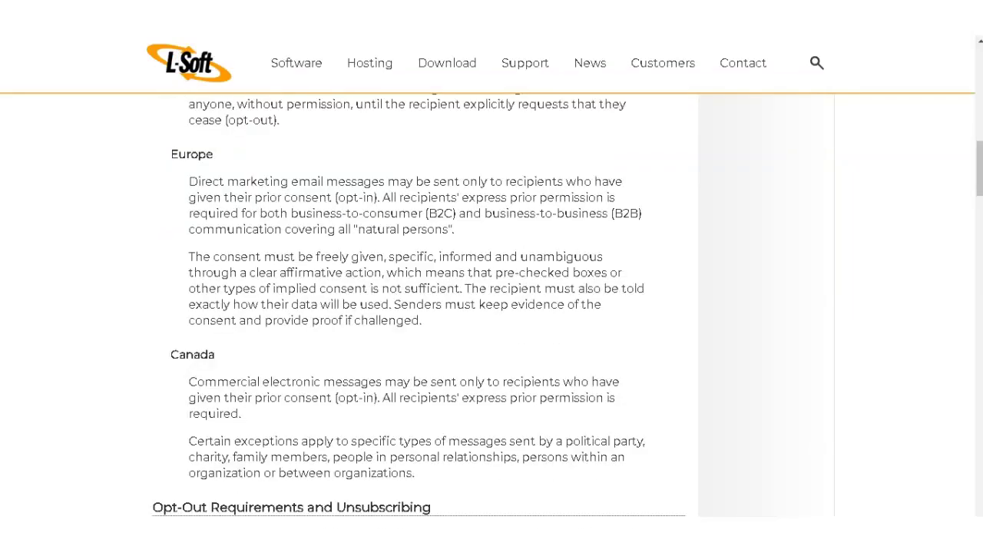
scroll(492, 299, up, 1)
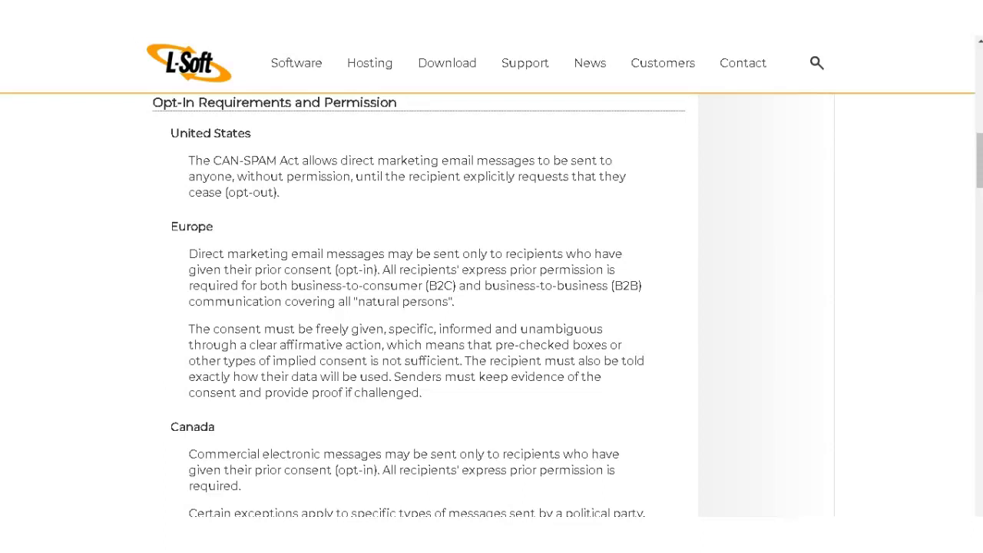
scroll(492, 308, up, 1)
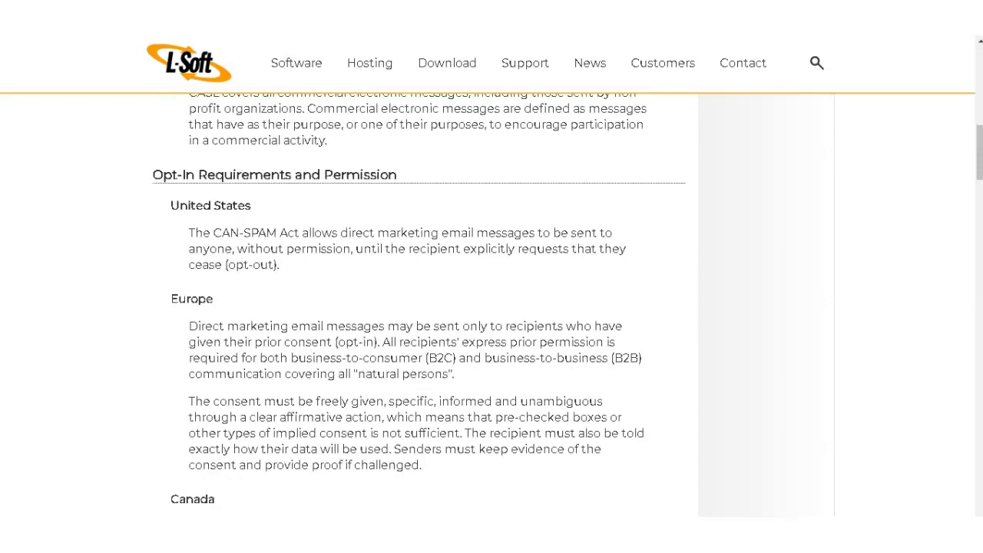
scroll(491, 308, down, 5)
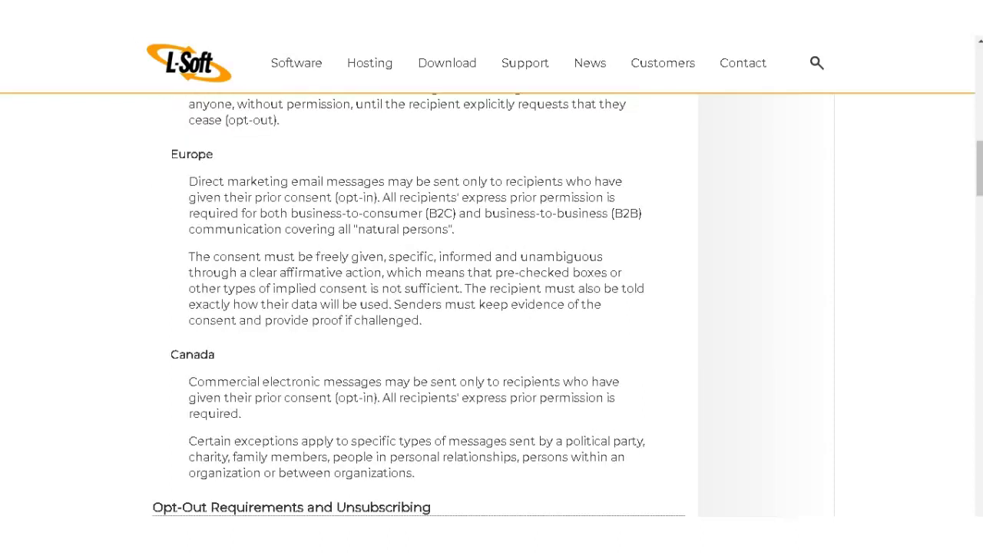
scroll(491, 307, down, 1)
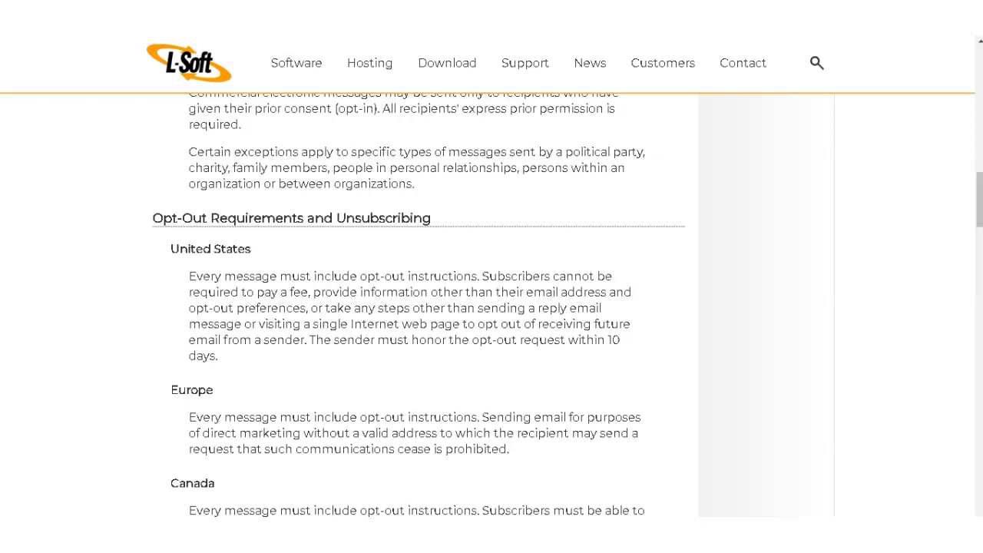
drag(315, 340, 218, 355)
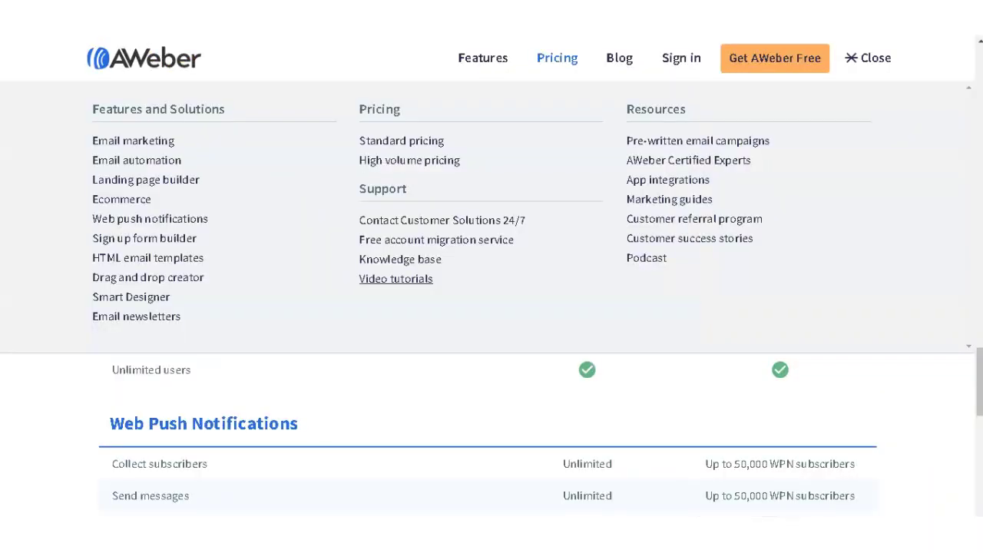
Step: Check AWeber's pricing page, then review the Moneymailrr sales page's headline, one-time price, feature claims and early bird offer
scroll(492, 445, up, 2)
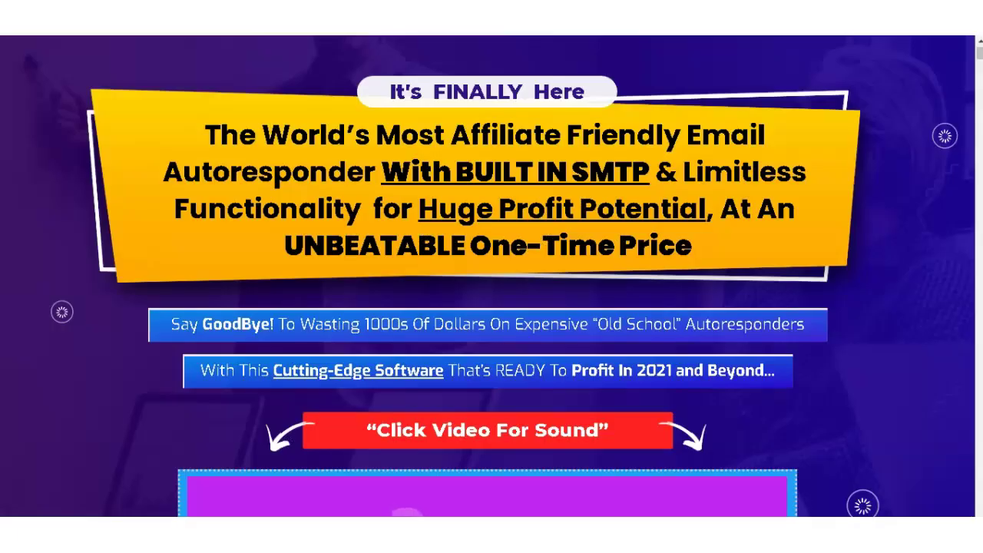
scroll(492, 277, down, 1)
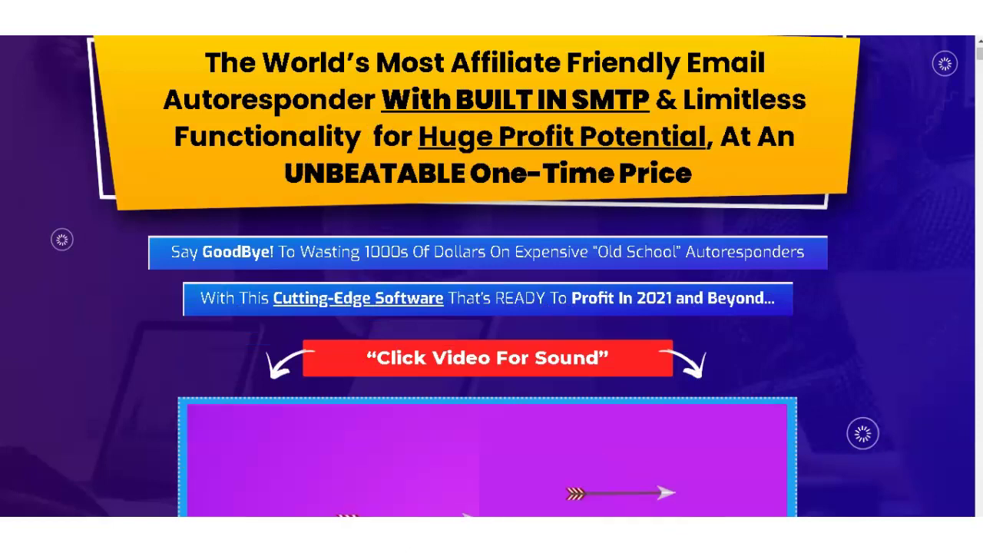
scroll(492, 276, down, 1)
scroll(491, 277, up, 2)
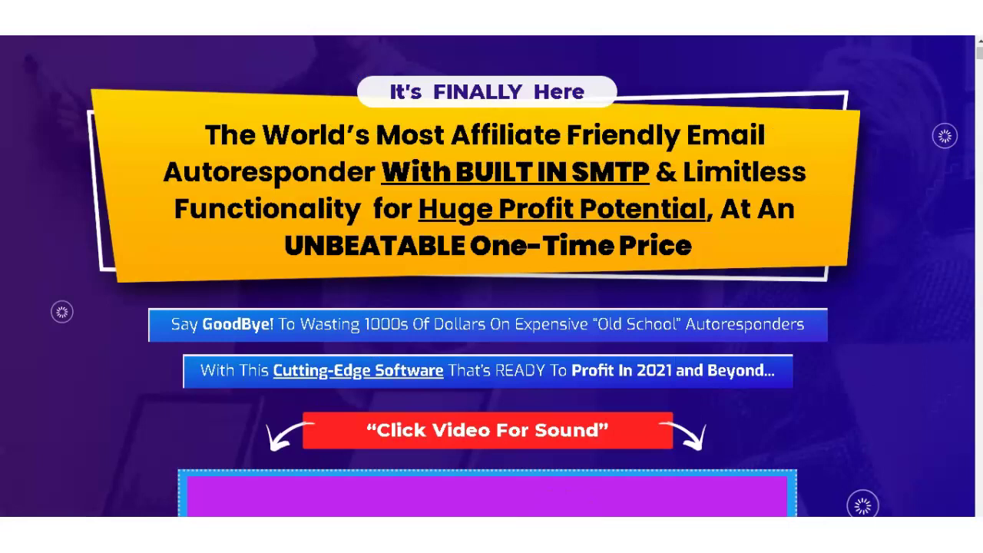
scroll(492, 276, down, 4)
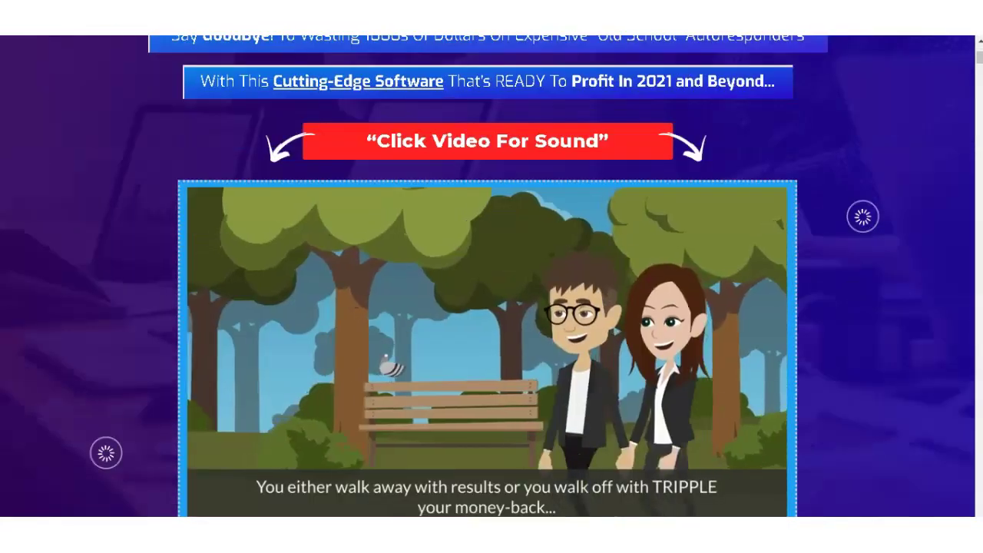
scroll(492, 277, down, 5)
scroll(491, 277, down, 3)
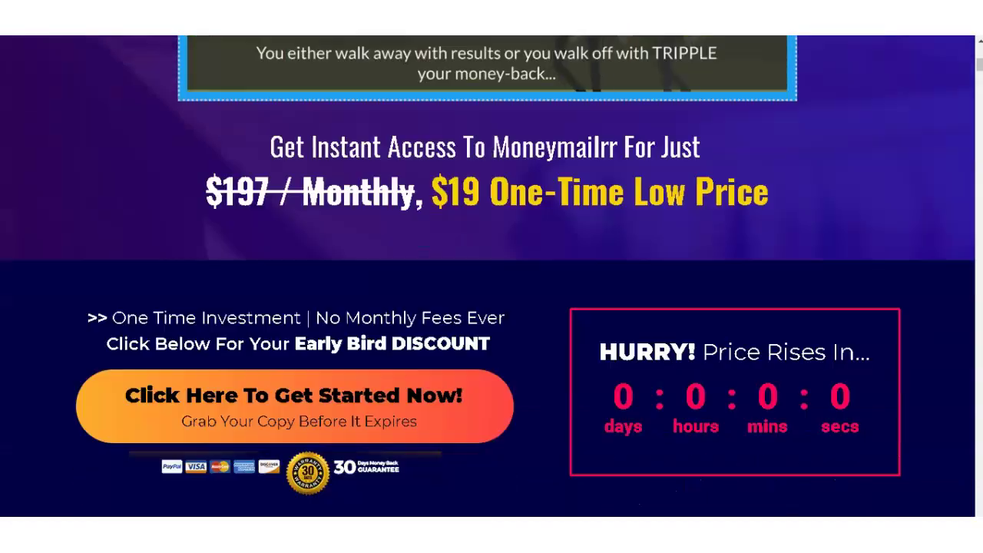
scroll(492, 277, down, 3)
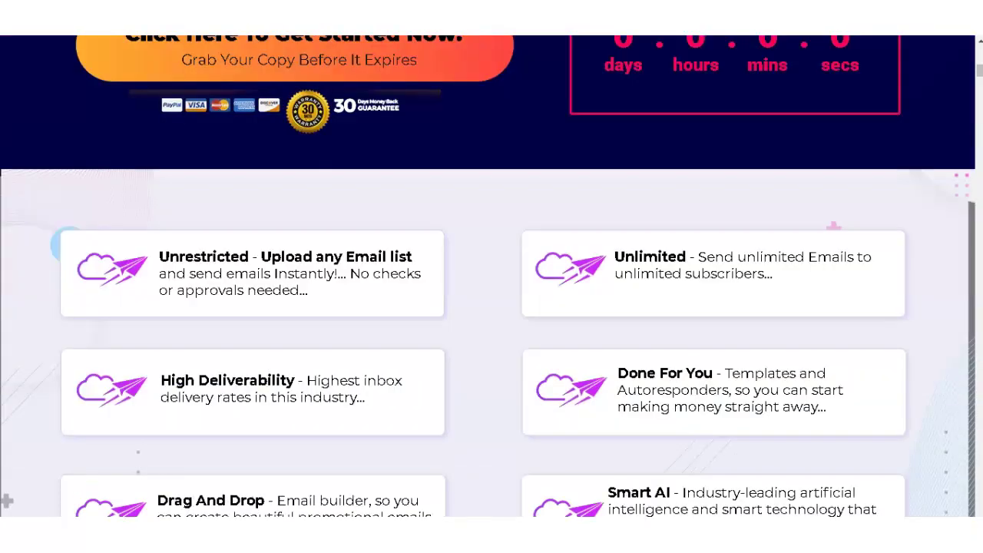
scroll(492, 277, down, 7)
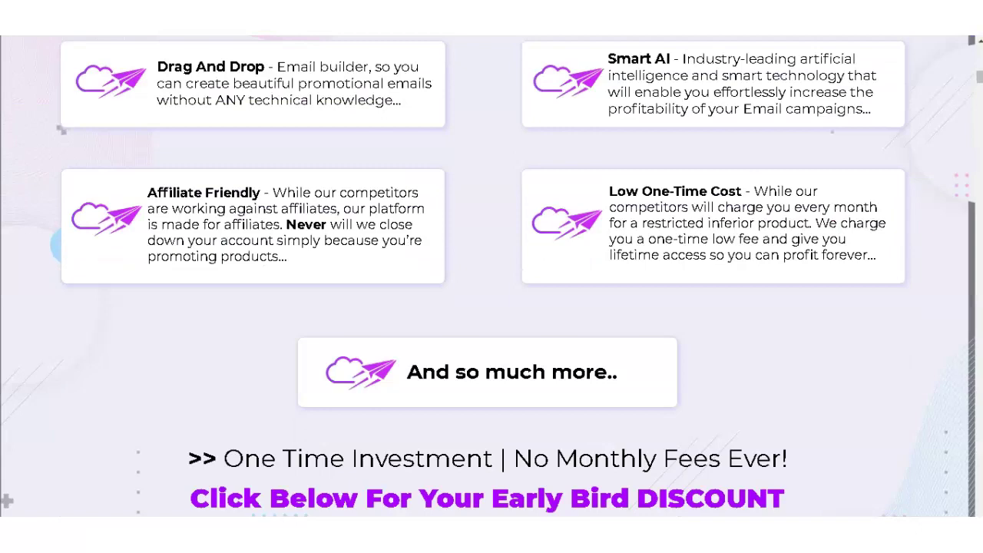
scroll(492, 276, down, 5)
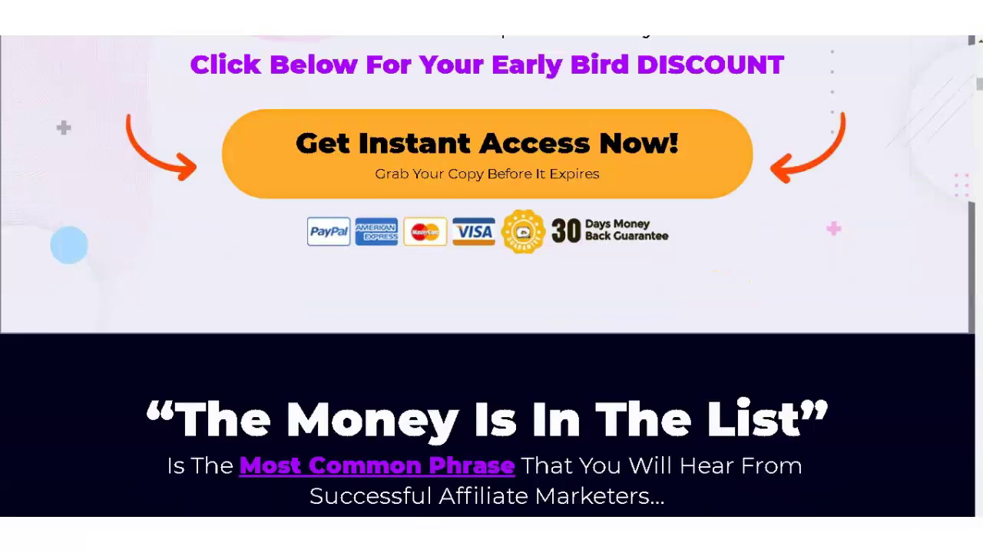